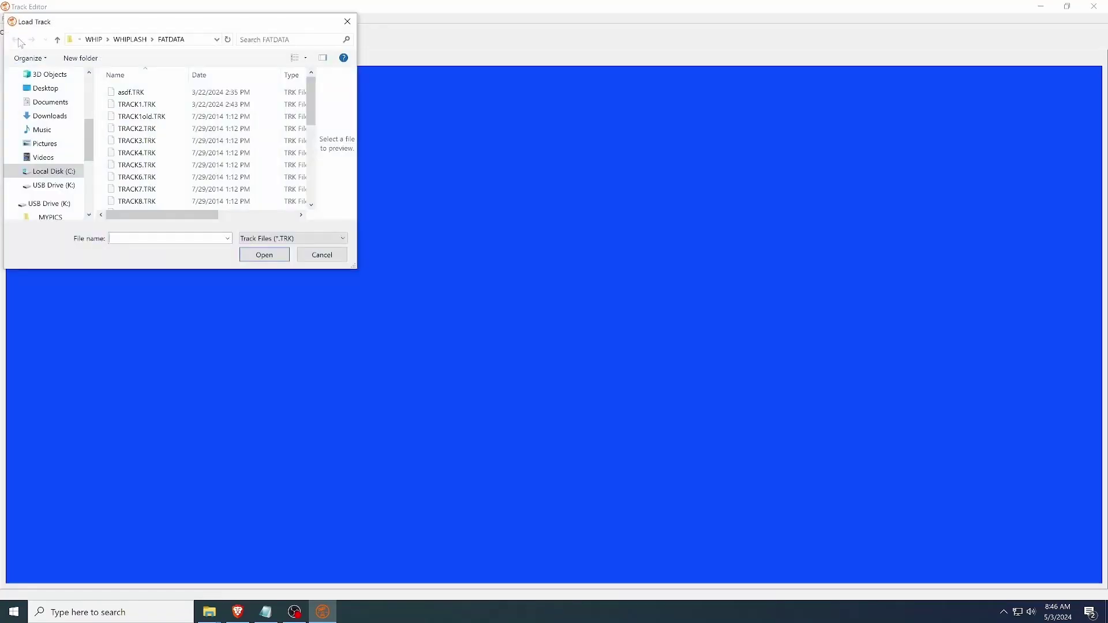
Load TRACK10.TRK from the FATDATA folder and move through its 3D preview
{"action": "scroll", "coordinate": [154, 173], "scroll_direction": "down", "scroll_amount": 2}
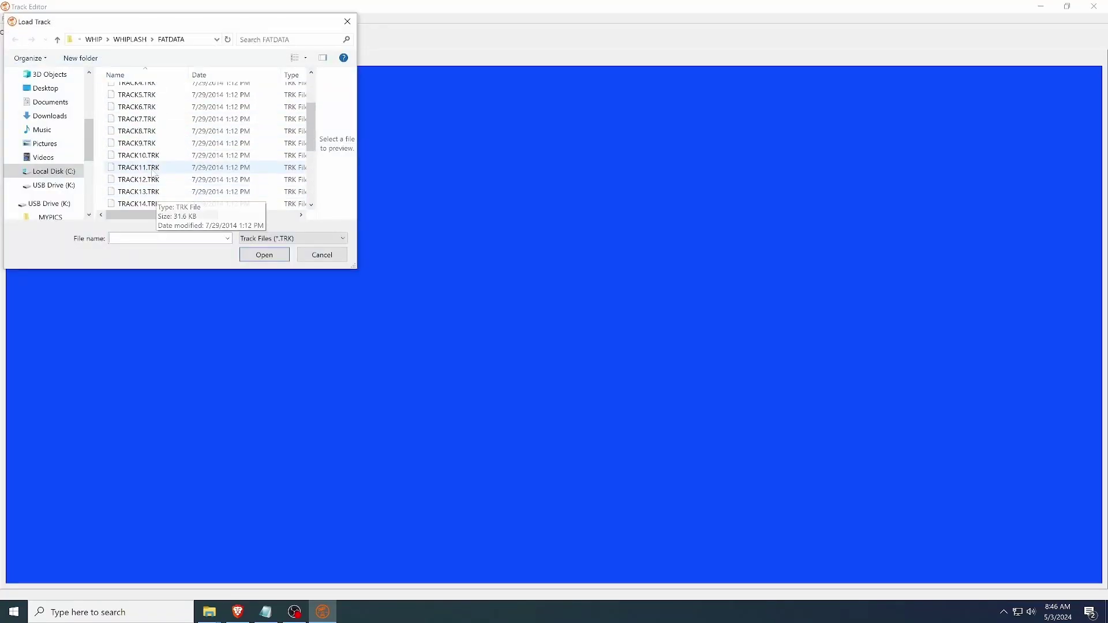
{"action": "double_click", "coordinate": [139, 156]}
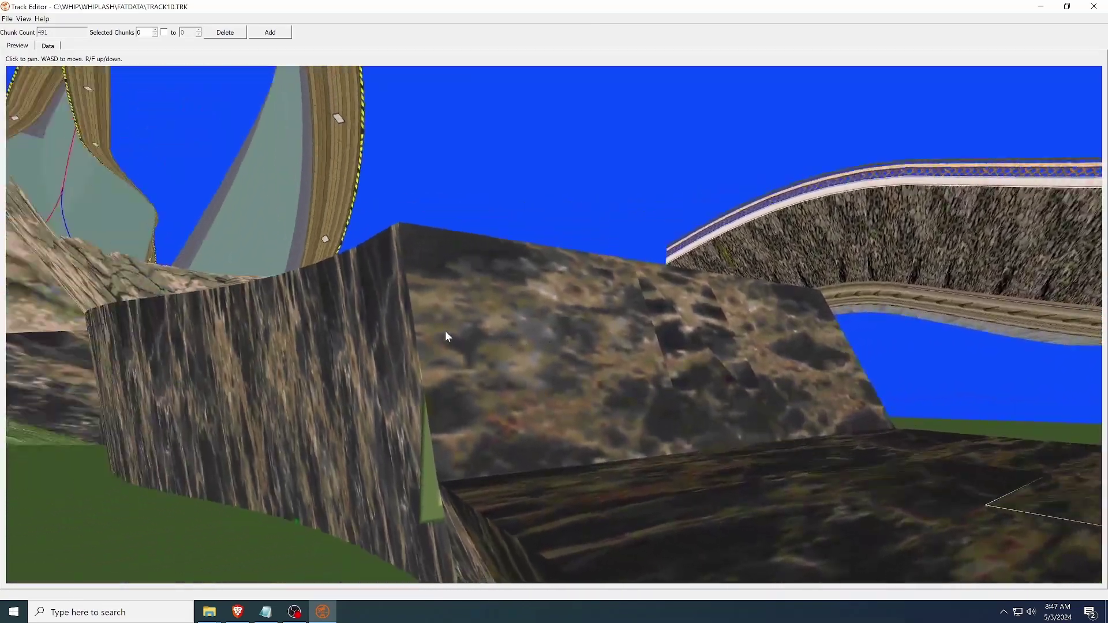
{"action": "left_click_drag", "start_coordinate": [445, 331], "coordinate": [414, 322]}
{"action": "key", "text": "w"}
{"action": "key", "text": "w"}
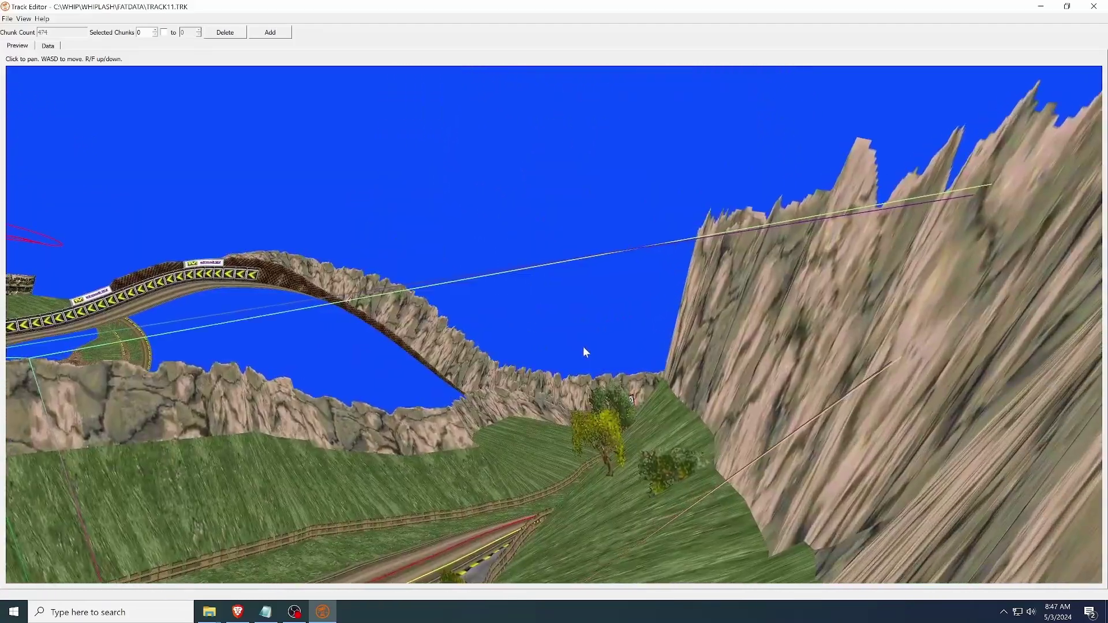
Fly through the TRACK11.TRK preview to examine the cliffs, the hill road and the distant walled section
{"action": "key", "text": "w"}
{"action": "left_click_drag", "start_coordinate": [579, 342], "coordinate": [514, 330]}
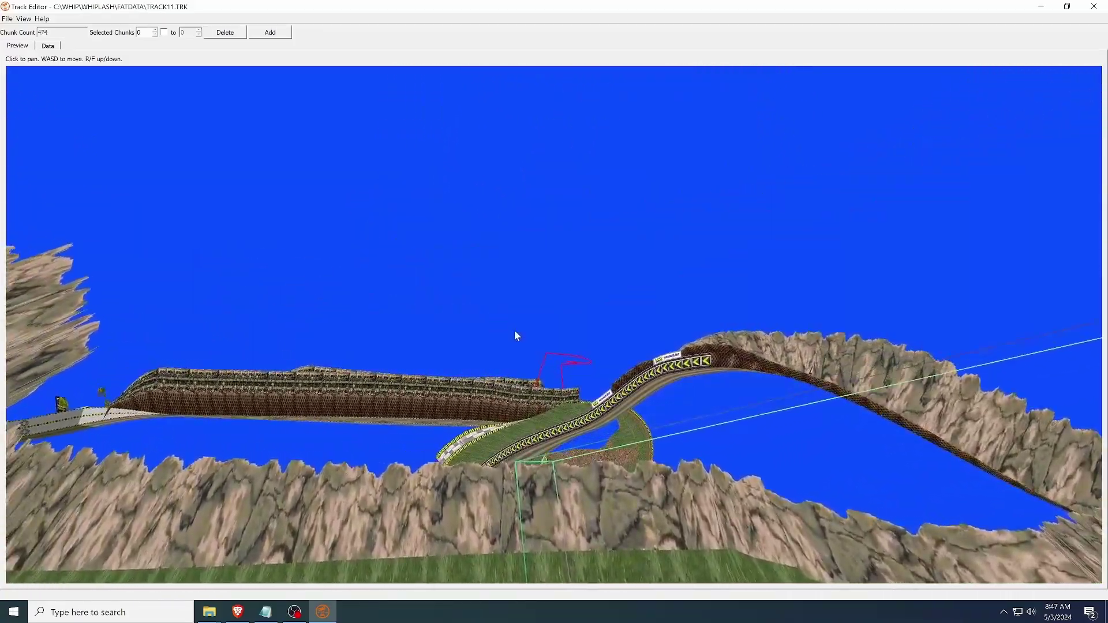
{"action": "key", "text": "w"}
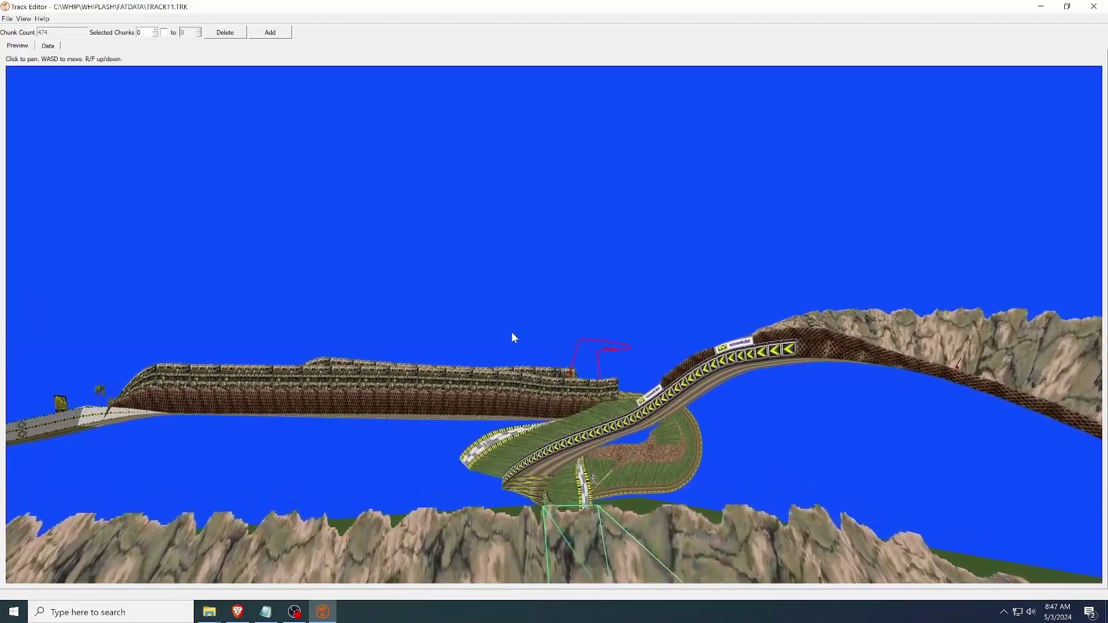
{"action": "key", "text": "w"}
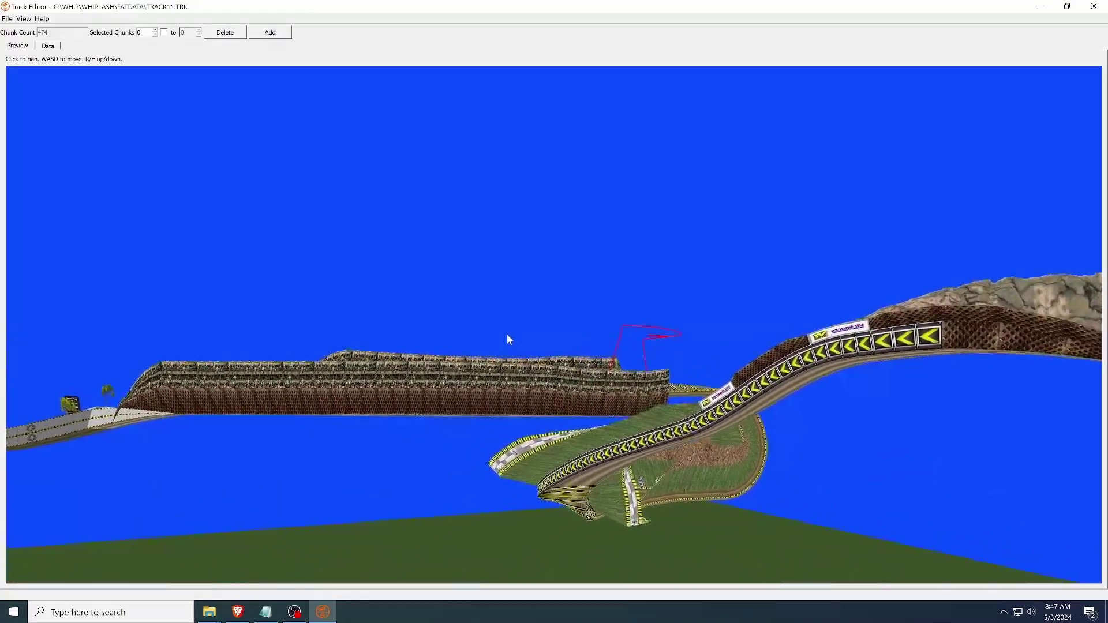
{"action": "key", "text": "w"}
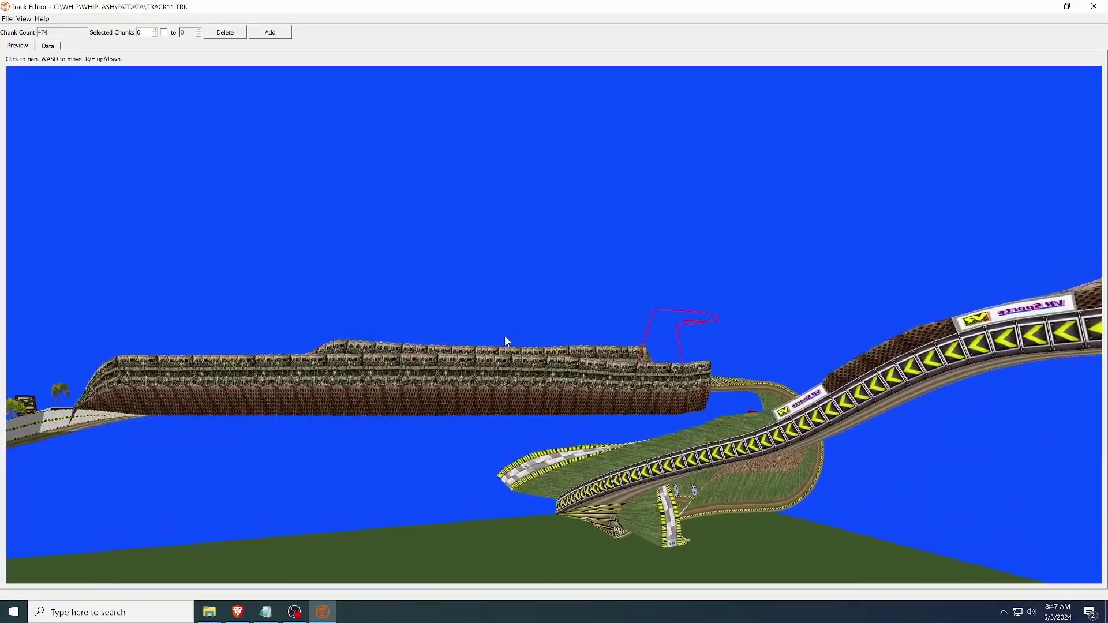
{"action": "key", "text": "w"}
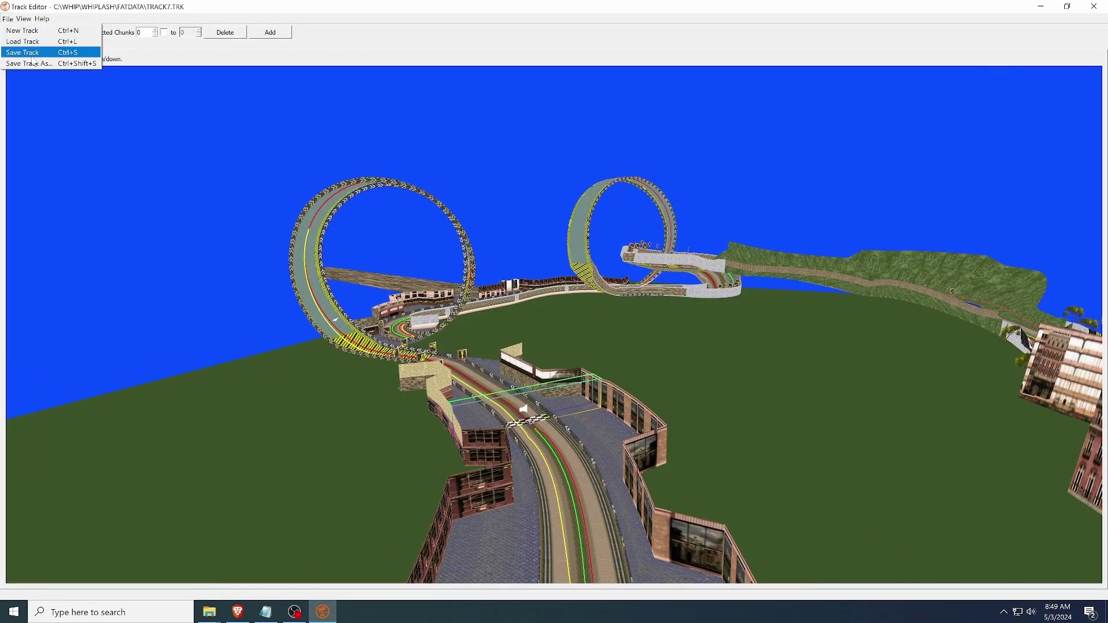
Save the open TRACK7 track as TRACK1.TRK in the FATDATA folder, replacing the existing file
{"action": "left_click", "coordinate": [33, 61]}
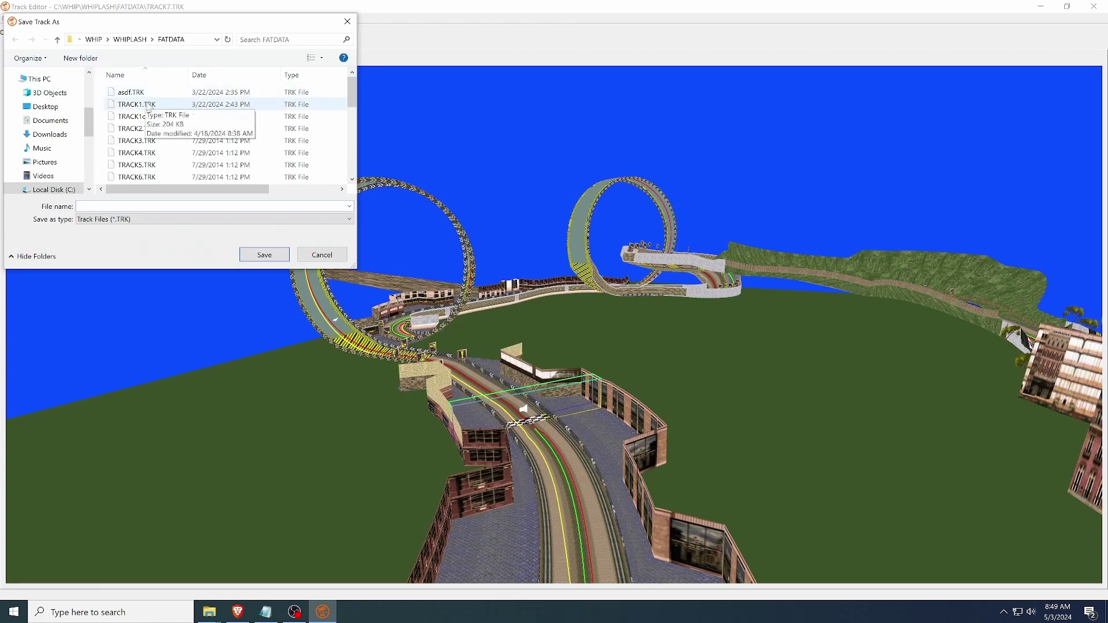
{"action": "left_click", "coordinate": [148, 108]}
{"action": "left_click", "coordinate": [264, 254]}
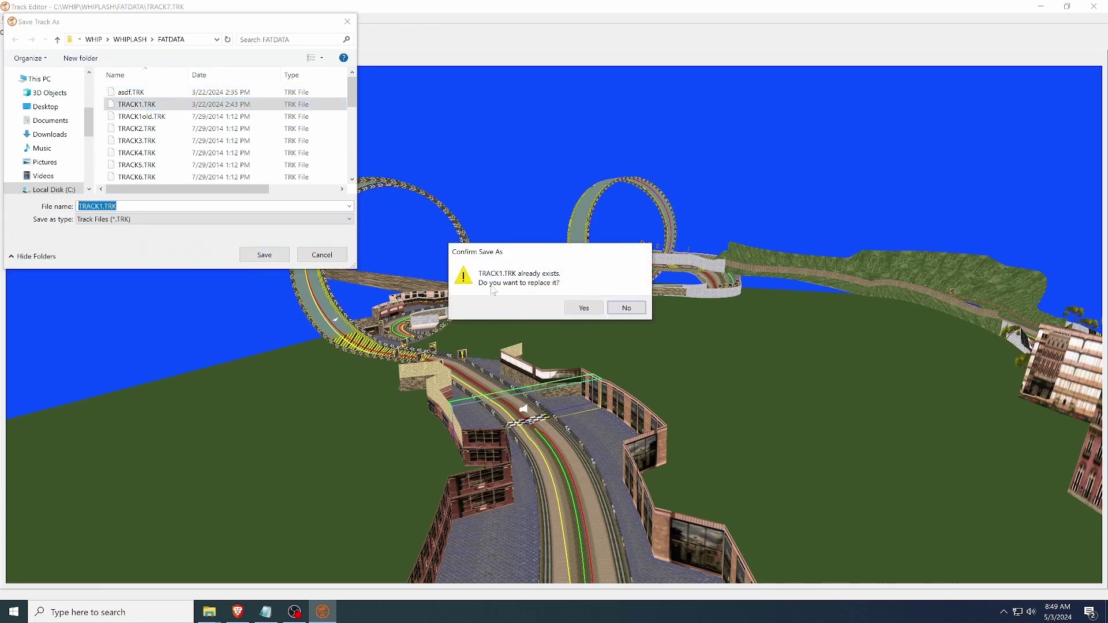
{"action": "left_click", "coordinate": [583, 307]}
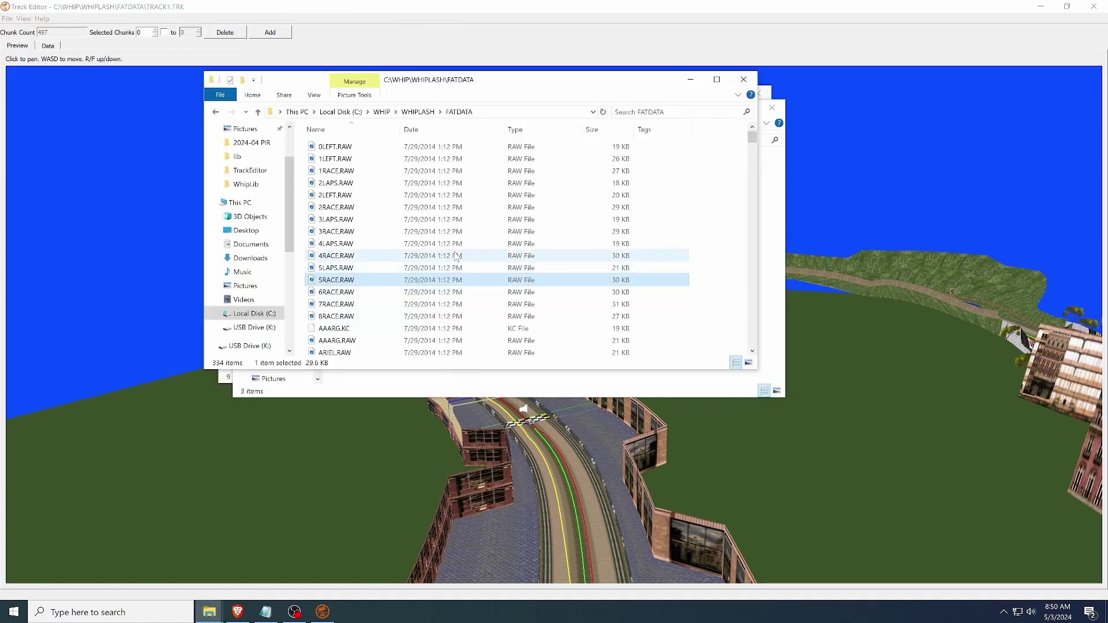
Find the track files in the FATDATA folder in File Explorer and select TRACK1.DRH
{"action": "left_click", "coordinate": [390, 207]}
{"action": "key", "text": "p"}
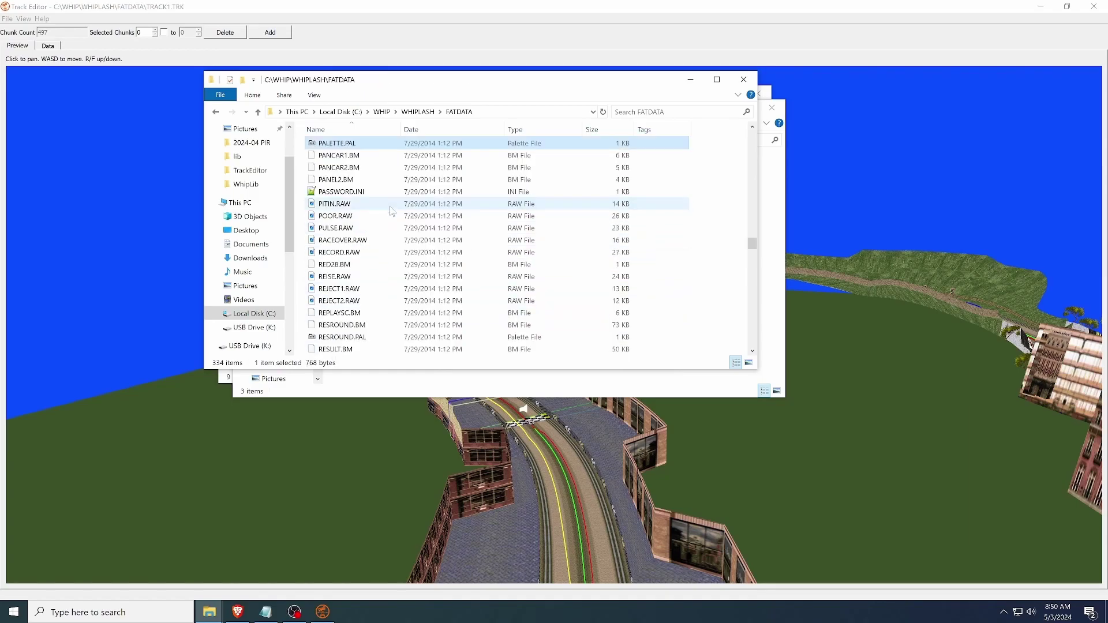
{"action": "type", "text": "track"}
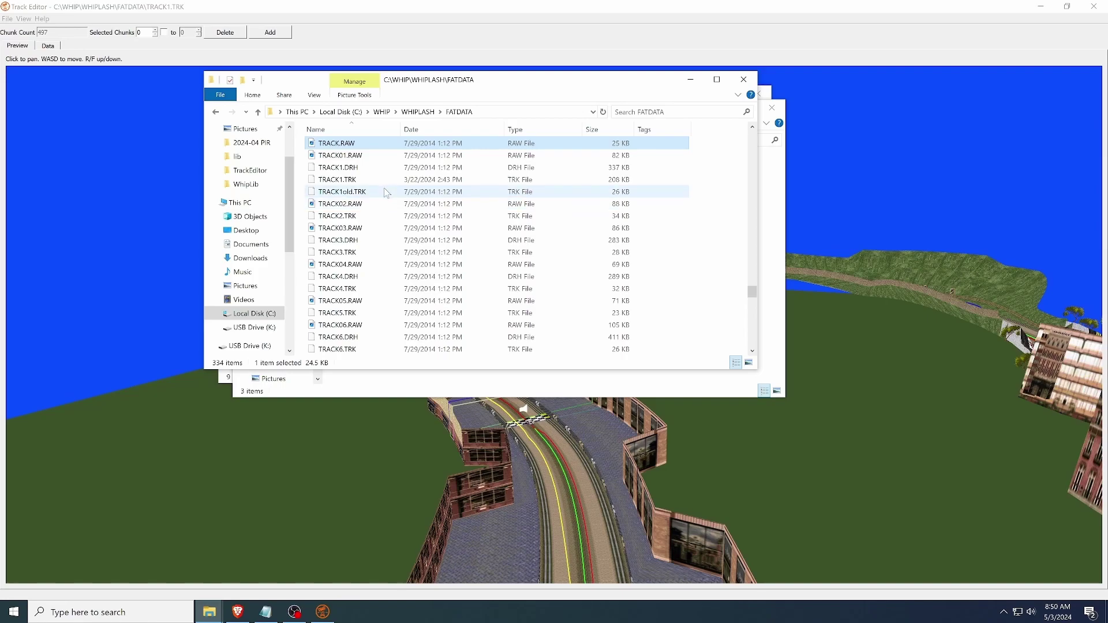
{"action": "left_click", "coordinate": [381, 167]}
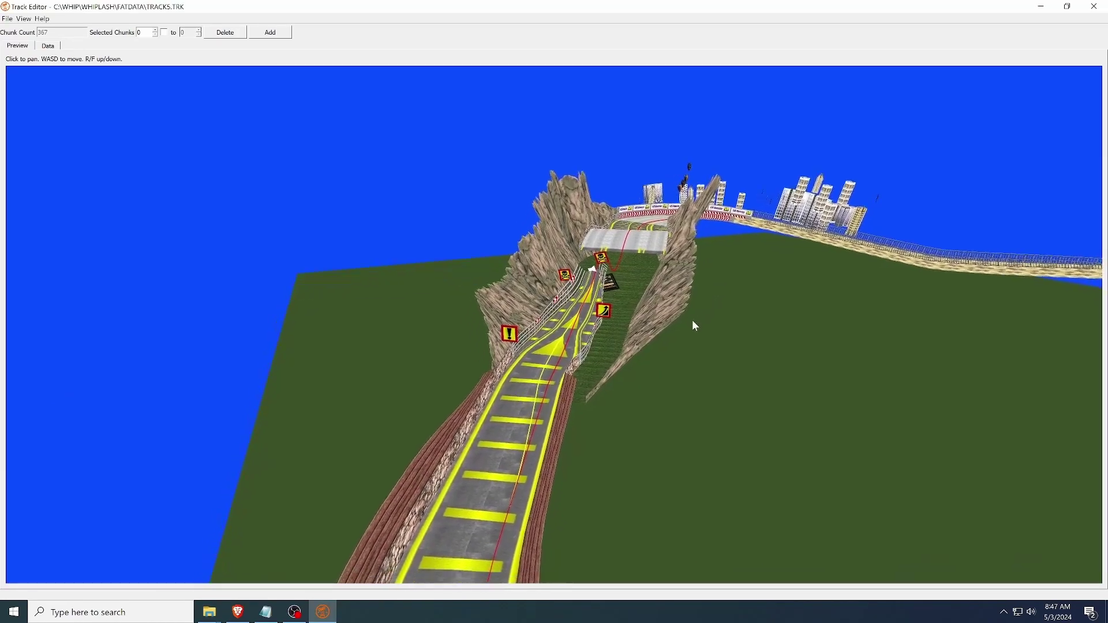
Fly along the yellow-striped road in the preview to inspect the skull warning signs and the jump between the cliffs
{"action": "key", "text": "w"}
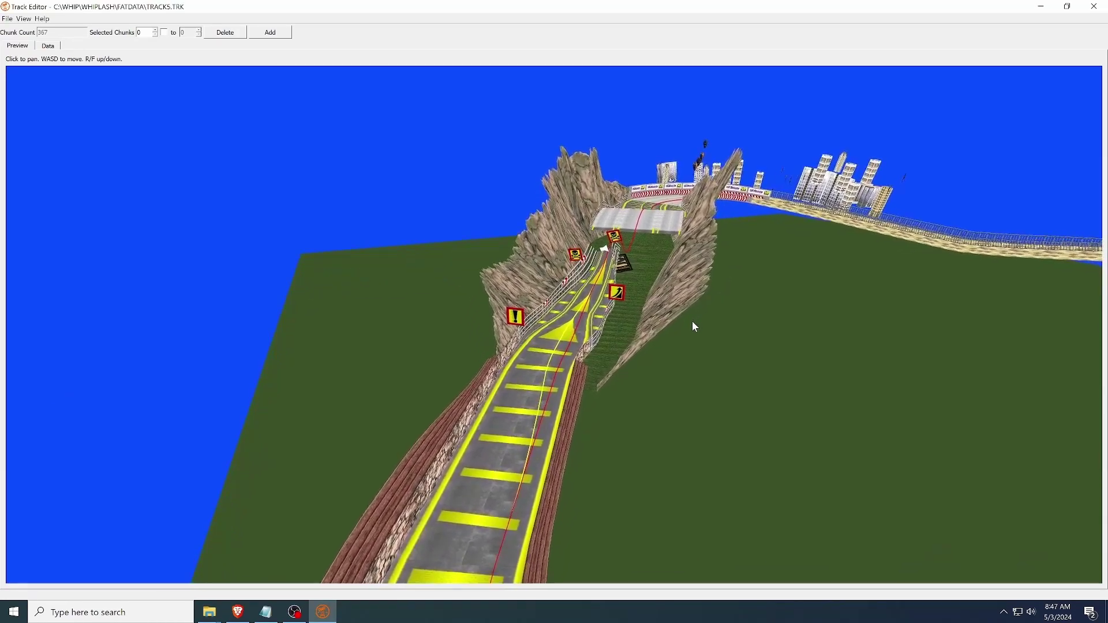
{"action": "key", "text": "w"}
{"action": "left_click_drag", "start_coordinate": [682, 332], "coordinate": [697, 304]}
{"action": "key", "text": "w"}
{"action": "key", "text": "w"}
{"action": "key", "text": "w"}
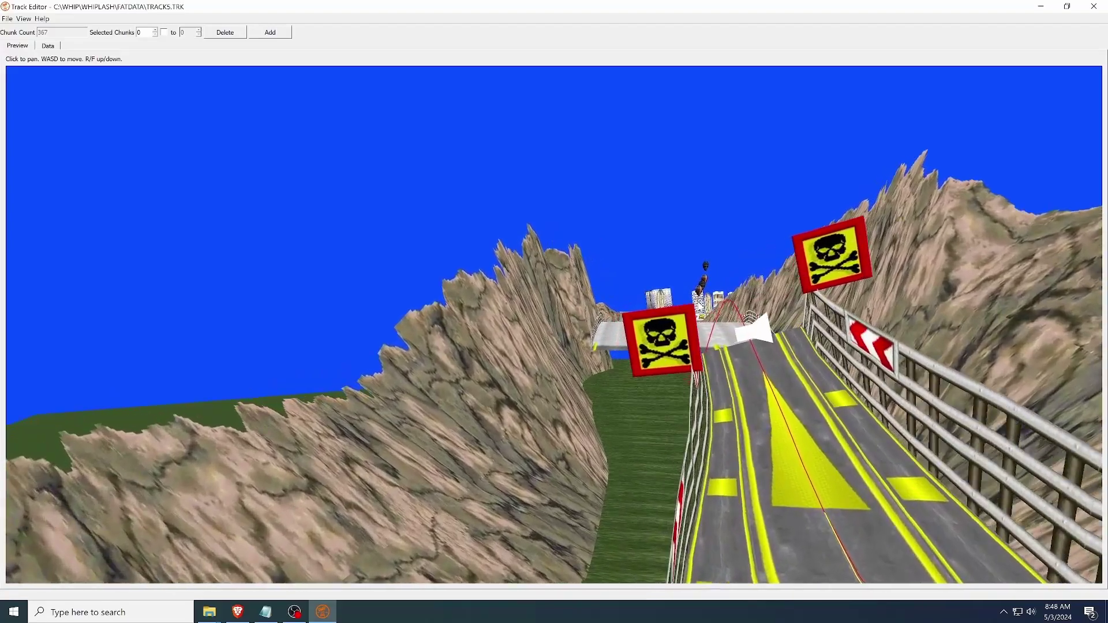
Show the raw chunk data of TRACK1.TRK through to its end and select chunks 4 to 8
{"action": "left_click", "coordinate": [47, 49]}
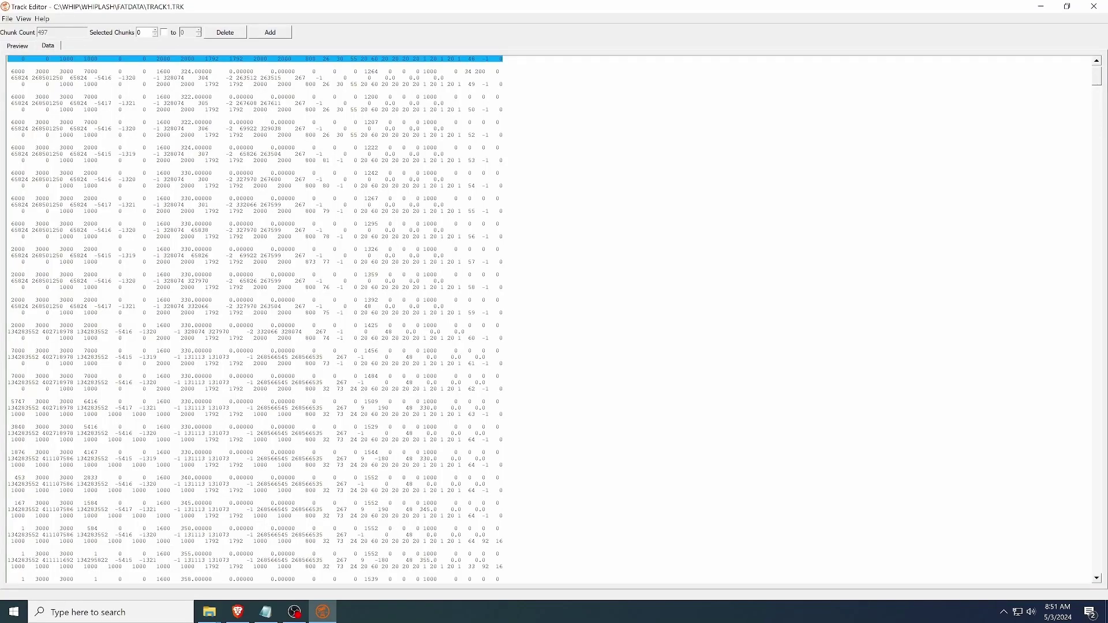
{"action": "left_click_drag", "start_coordinate": [1098, 80], "coordinate": [1103, 573]}
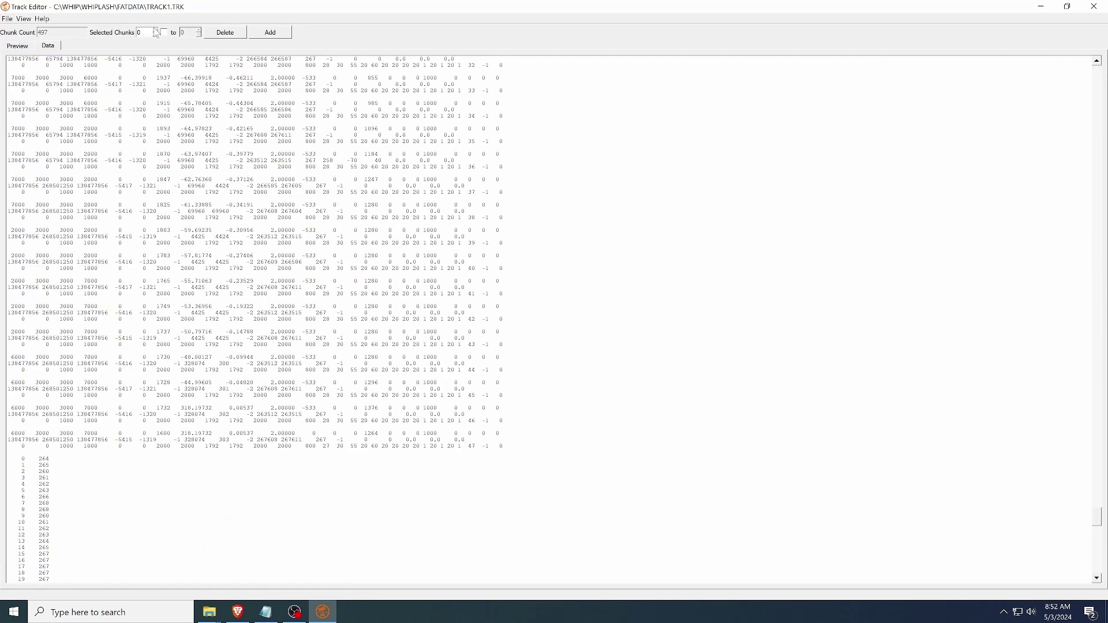
{"action": "left_click", "coordinate": [155, 29]}
{"action": "left_click", "coordinate": [154, 29]}
{"action": "left_click", "coordinate": [155, 29]}
{"action": "left_click", "coordinate": [155, 30]}
{"action": "left_click", "coordinate": [199, 30]}
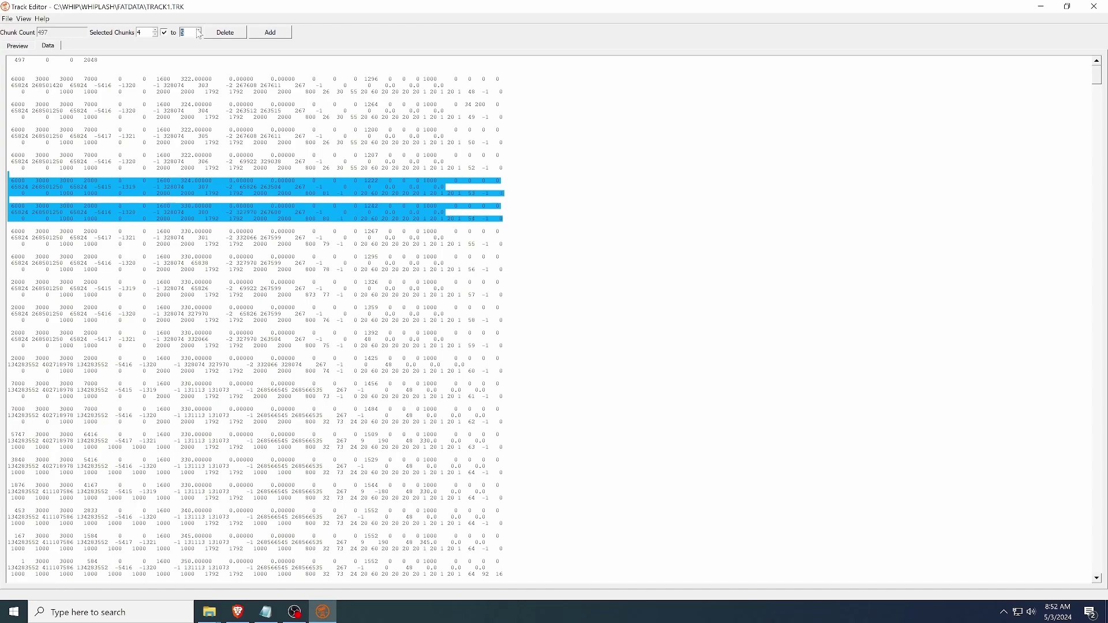
{"action": "left_click", "coordinate": [199, 30]}
{"action": "left_click", "coordinate": [199, 30]}
{"action": "left_click", "coordinate": [199, 30]}
Return to the 3D preview and change the chunk selection to 6 to 21
{"action": "left_click", "coordinate": [17, 45]}
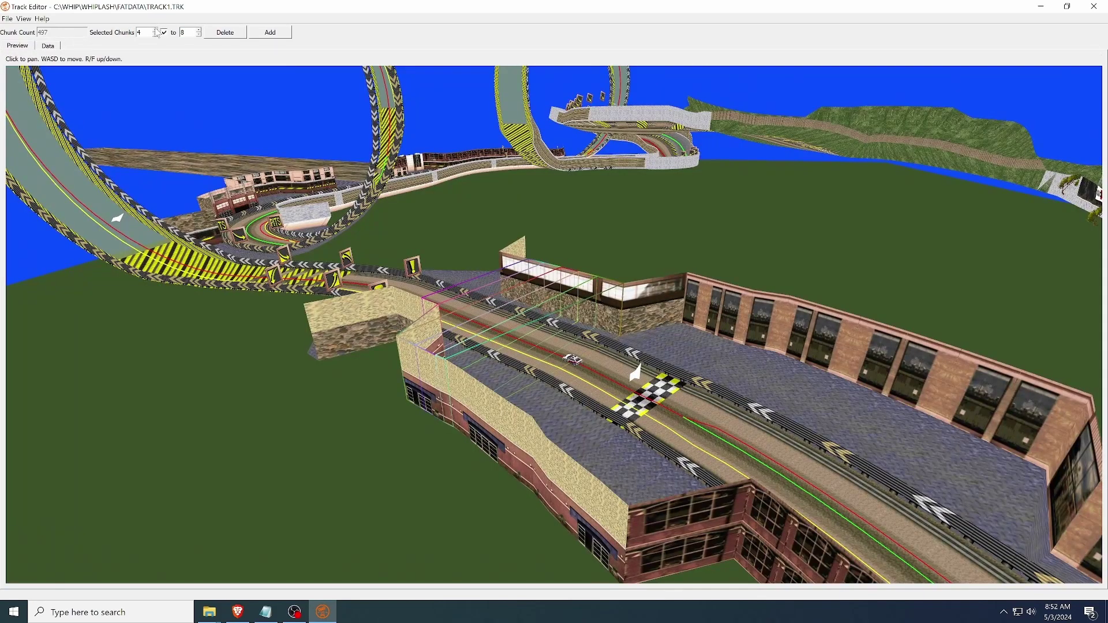
{"action": "left_click", "coordinate": [154, 34]}
{"action": "left_click", "coordinate": [199, 30]}
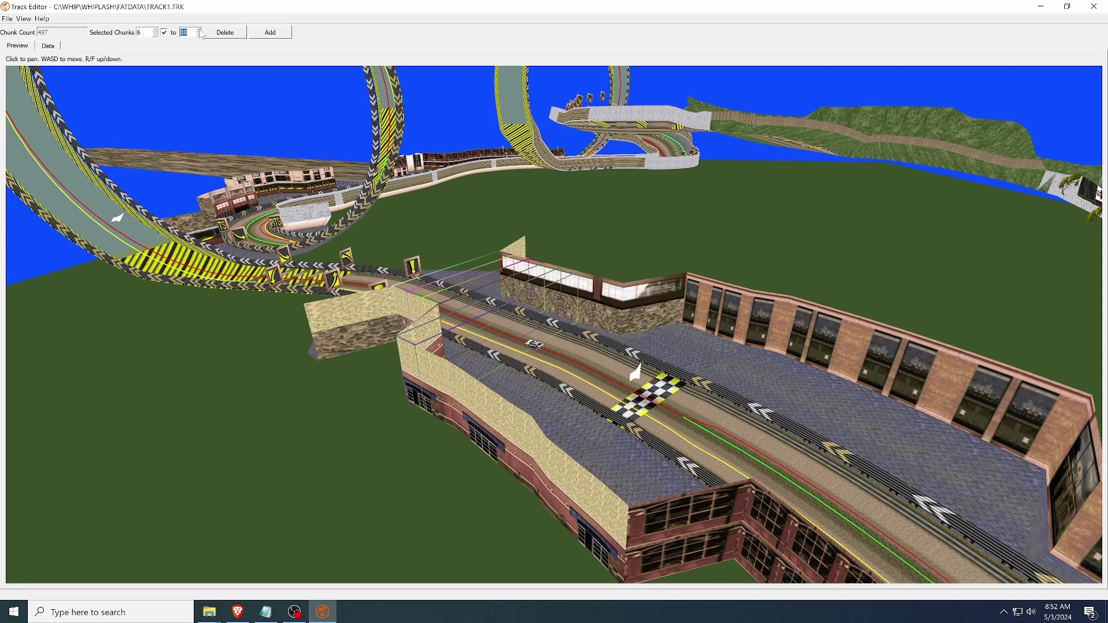
Open the display settings, float them as a separate window and dock them back beside the preview
{"action": "left_click", "coordinate": [24, 19]}
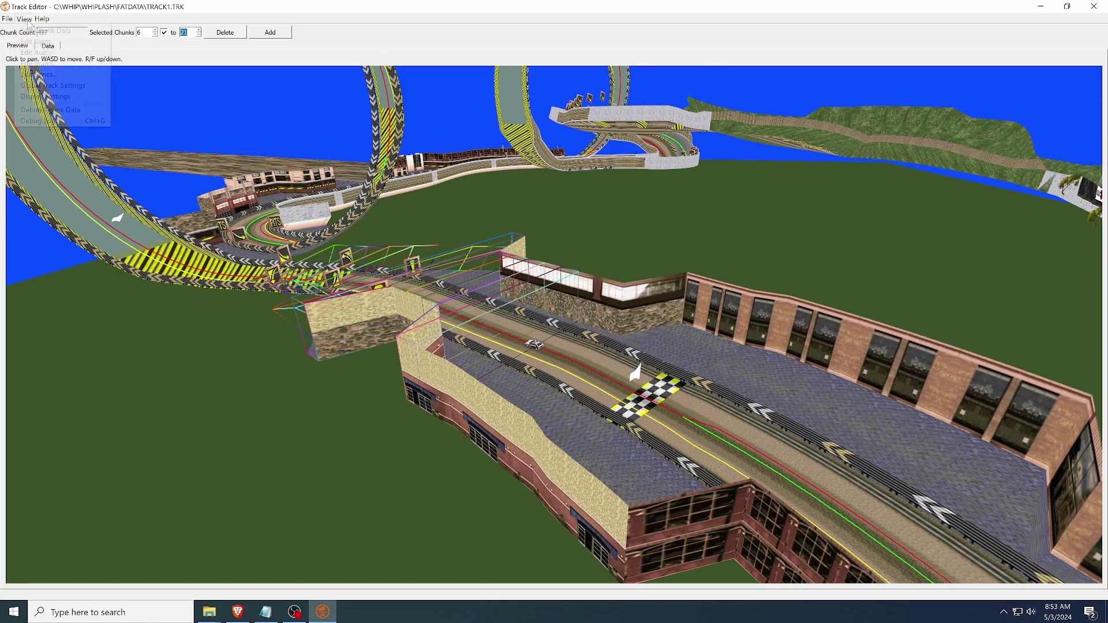
{"action": "left_click", "coordinate": [46, 96]}
{"action": "left_click", "coordinate": [1090, 28]}
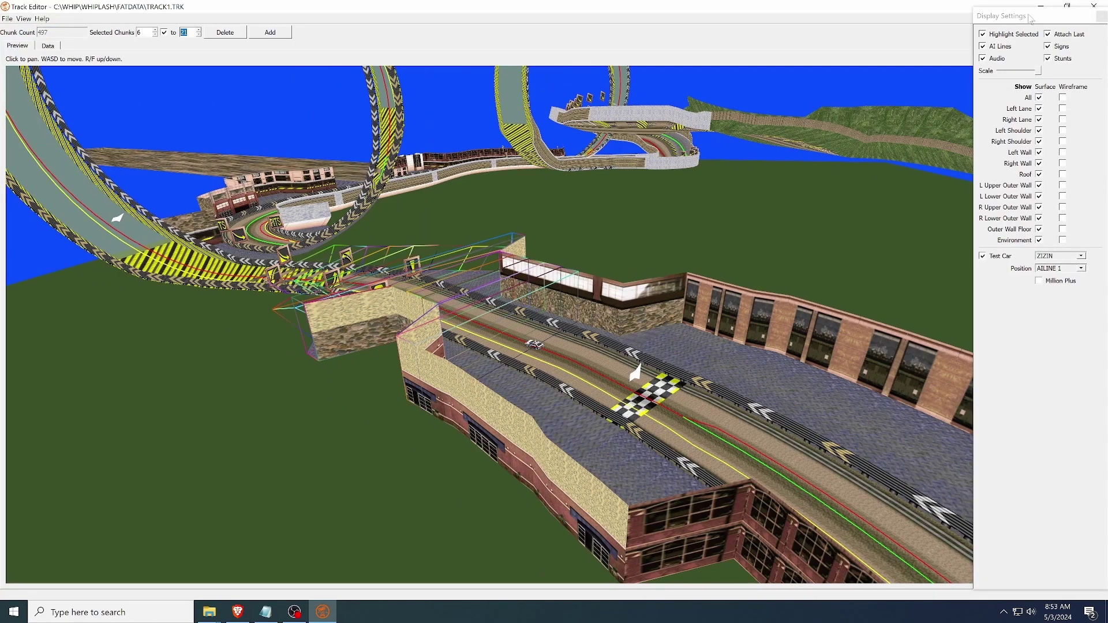
{"action": "left_click_drag", "start_coordinate": [1030, 18], "coordinate": [1096, 155]}
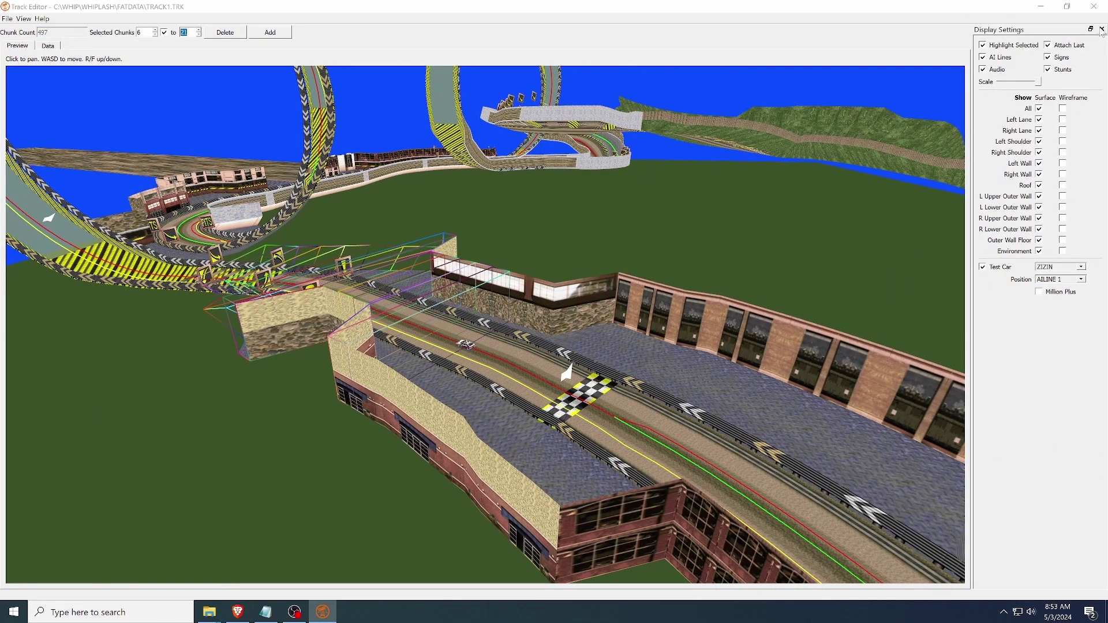
Close the display settings and open the global track settings
{"action": "left_click", "coordinate": [1102, 29]}
{"action": "left_click", "coordinate": [23, 19]}
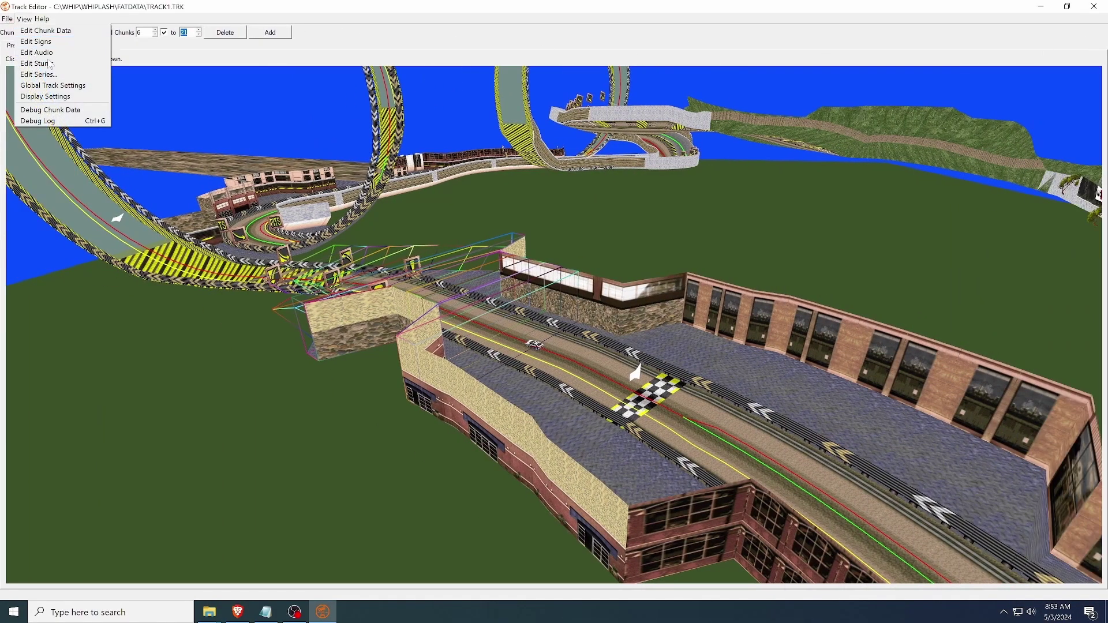
{"action": "left_click", "coordinate": [58, 88]}
Toggle the whole track between surface and wireframe display, ending with all surfaces on and all wireframes off
{"action": "left_click", "coordinate": [1039, 109]}
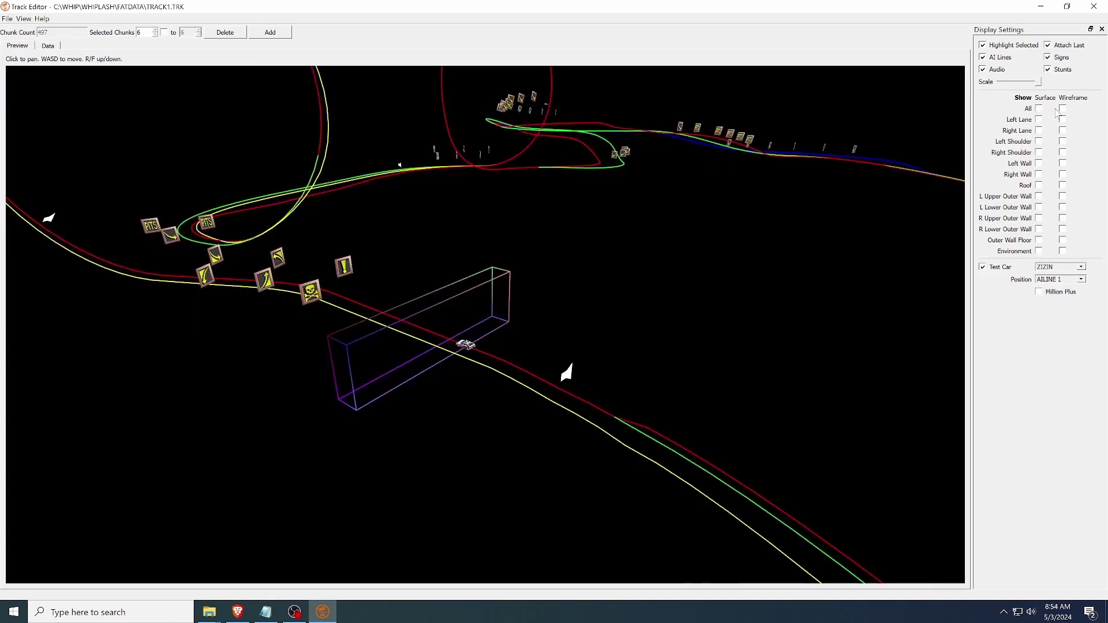
{"action": "left_click", "coordinate": [1062, 109]}
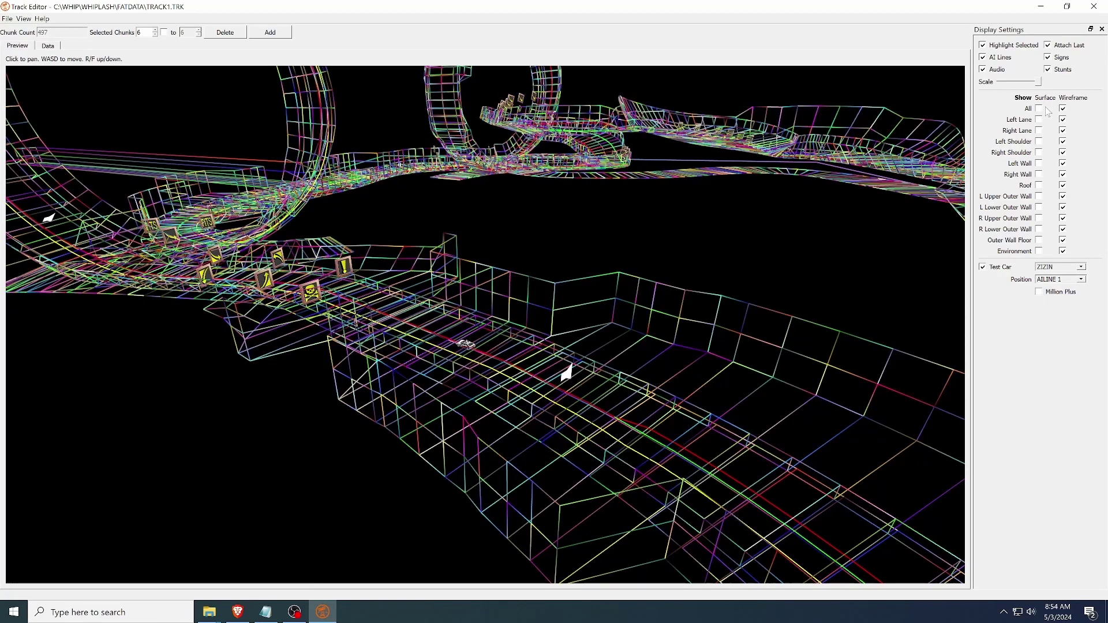
{"action": "left_click", "coordinate": [1038, 109]}
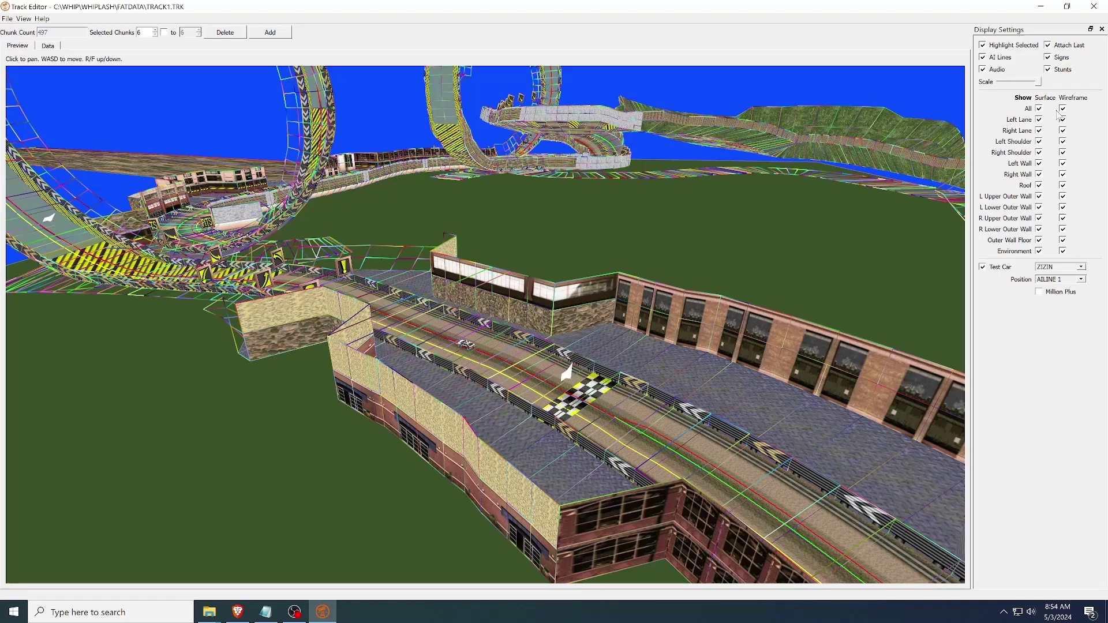
{"action": "left_click", "coordinate": [1062, 109]}
Show wireframes for the left lane, right lane and left shoulder
{"action": "left_click", "coordinate": [1062, 119]}
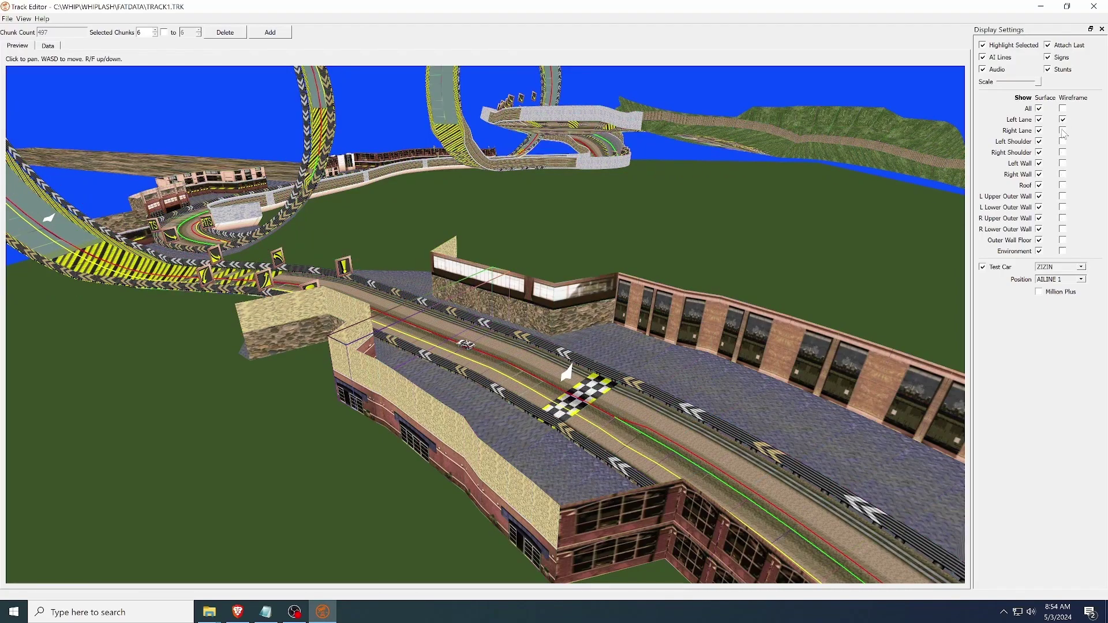
{"action": "left_click", "coordinate": [1063, 131]}
{"action": "left_click", "coordinate": [1063, 142]}
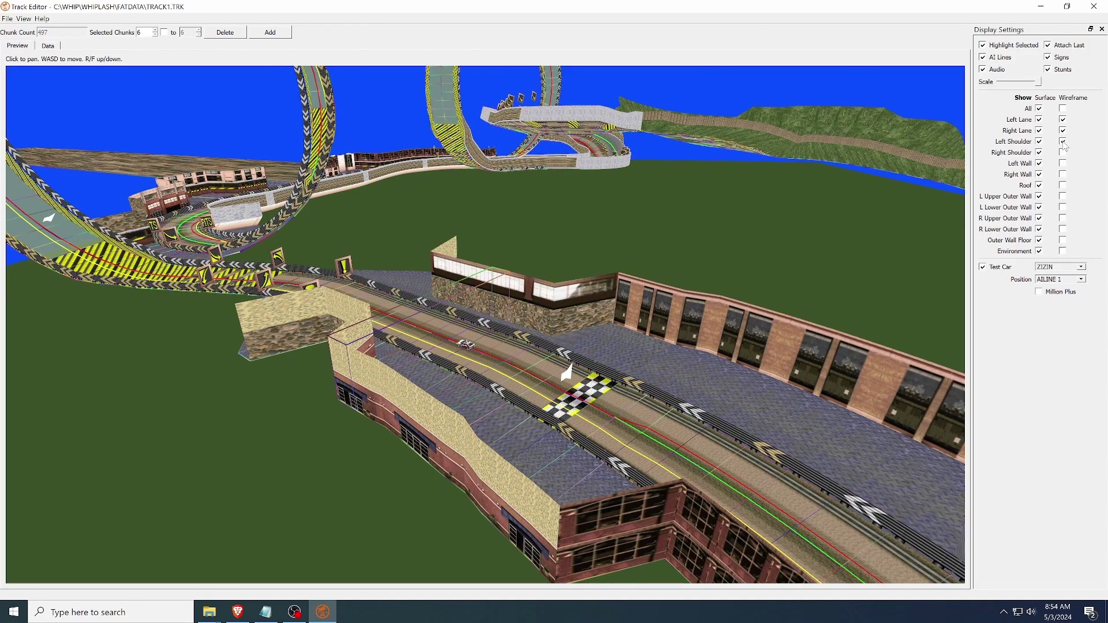
Show the wireframes of the right upper and right lower outer walls on the loop, and hide both again
{"action": "left_click", "coordinate": [1062, 218]}
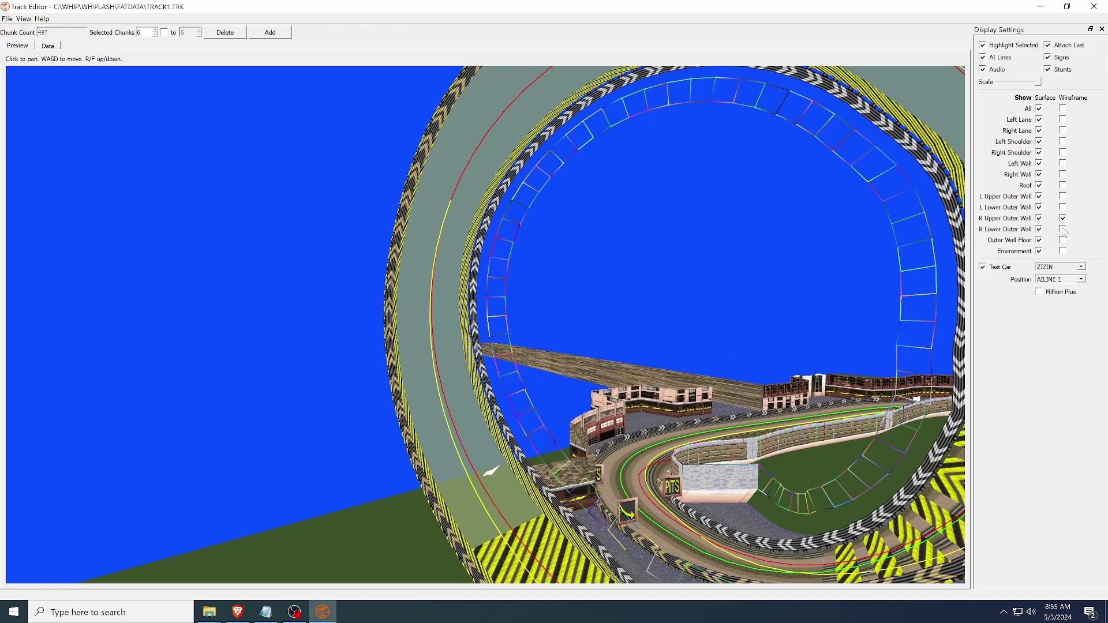
{"action": "left_click", "coordinate": [1063, 229]}
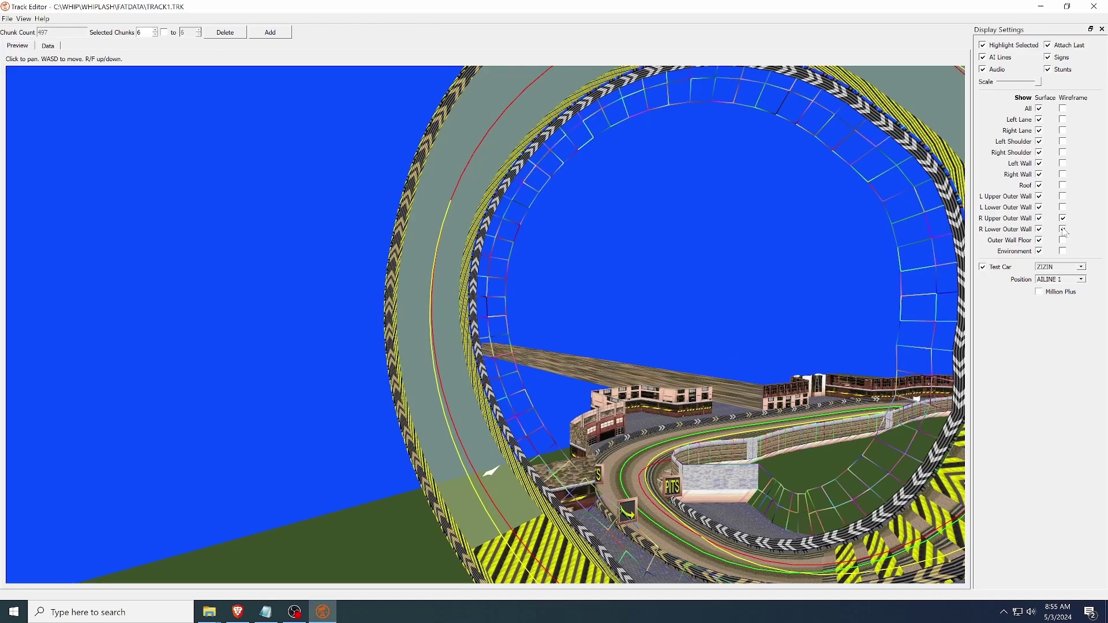
{"action": "left_click", "coordinate": [1063, 230]}
{"action": "left_click", "coordinate": [1062, 218]}
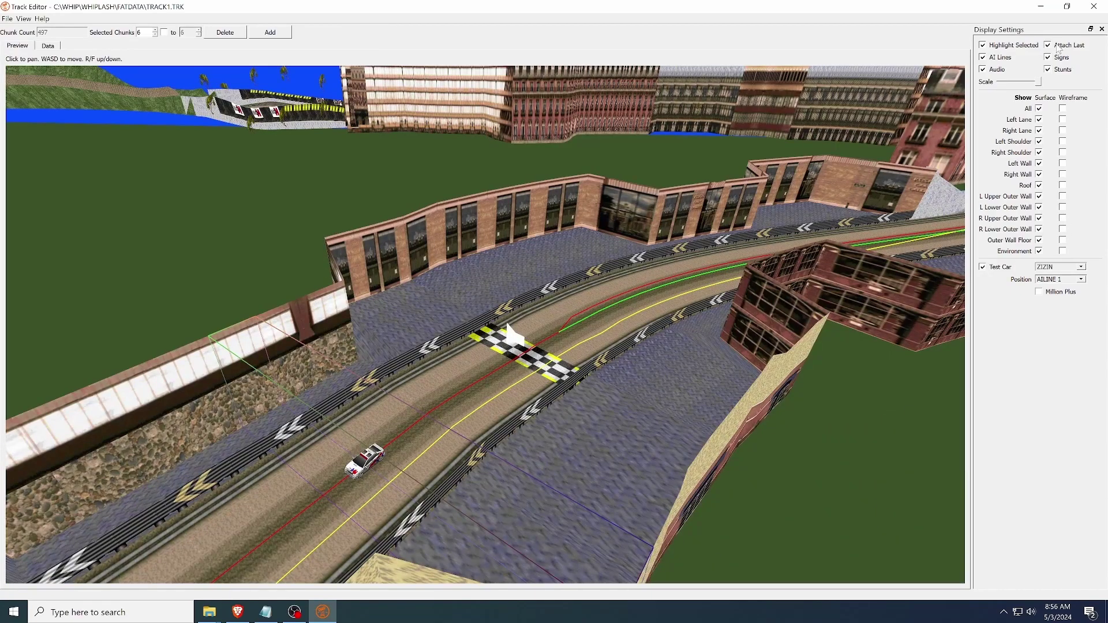
Turn off attaching the last chunk to the start of the track and turn it back on
{"action": "left_click", "coordinate": [1057, 49]}
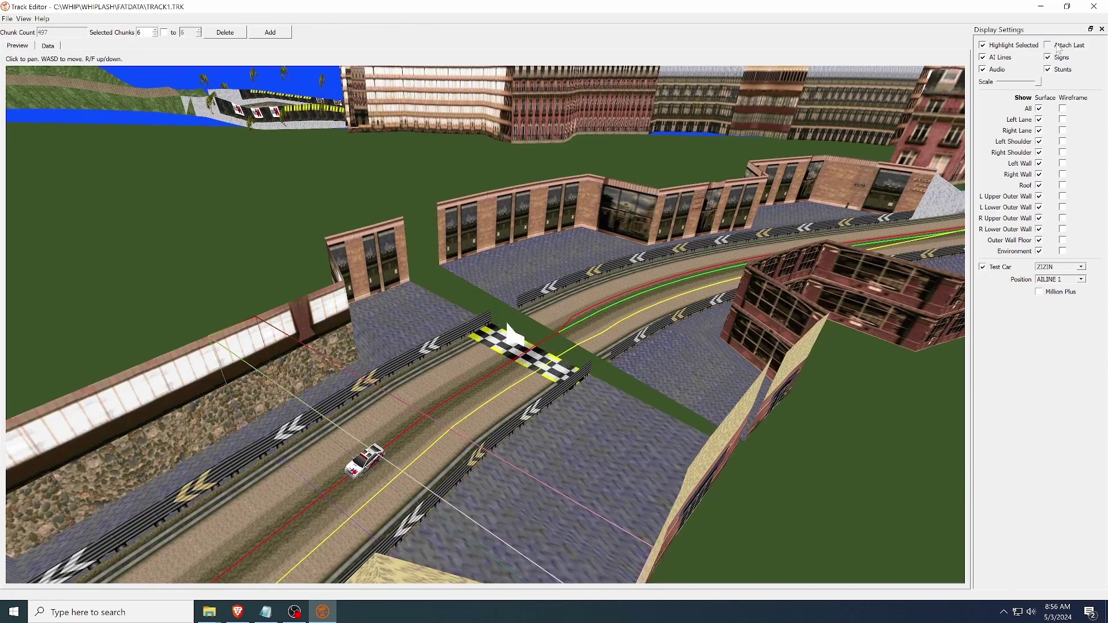
{"action": "left_click", "coordinate": [1057, 49]}
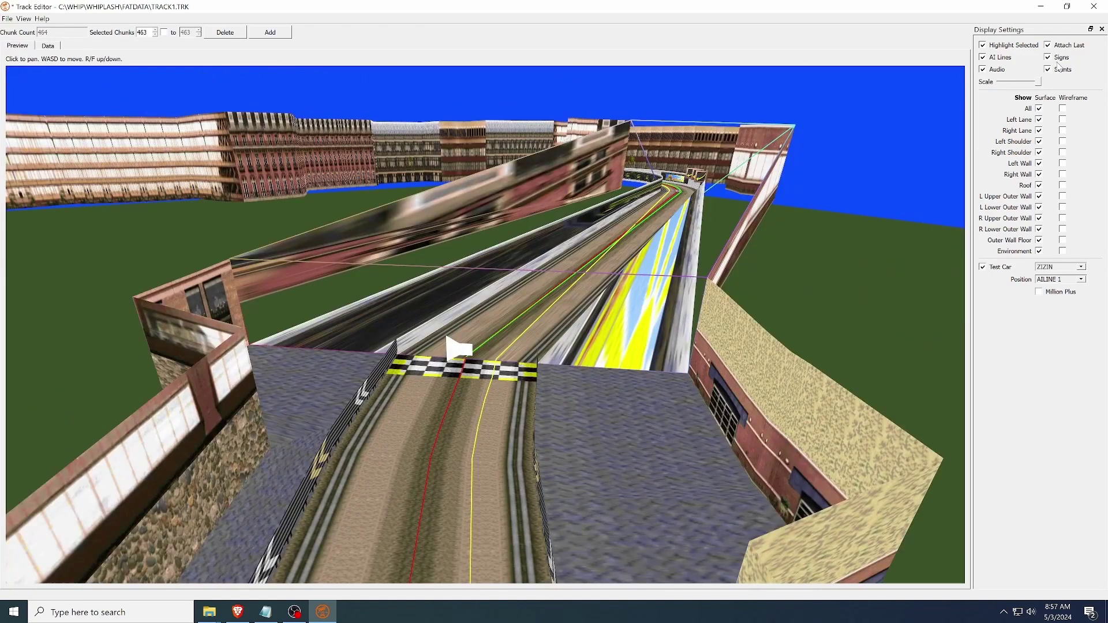
Toggle Attach Last off and on repeatedly to compare the track's end with and without the connection to its start
{"action": "left_click", "coordinate": [1057, 51]}
{"action": "left_click", "coordinate": [1057, 51]}
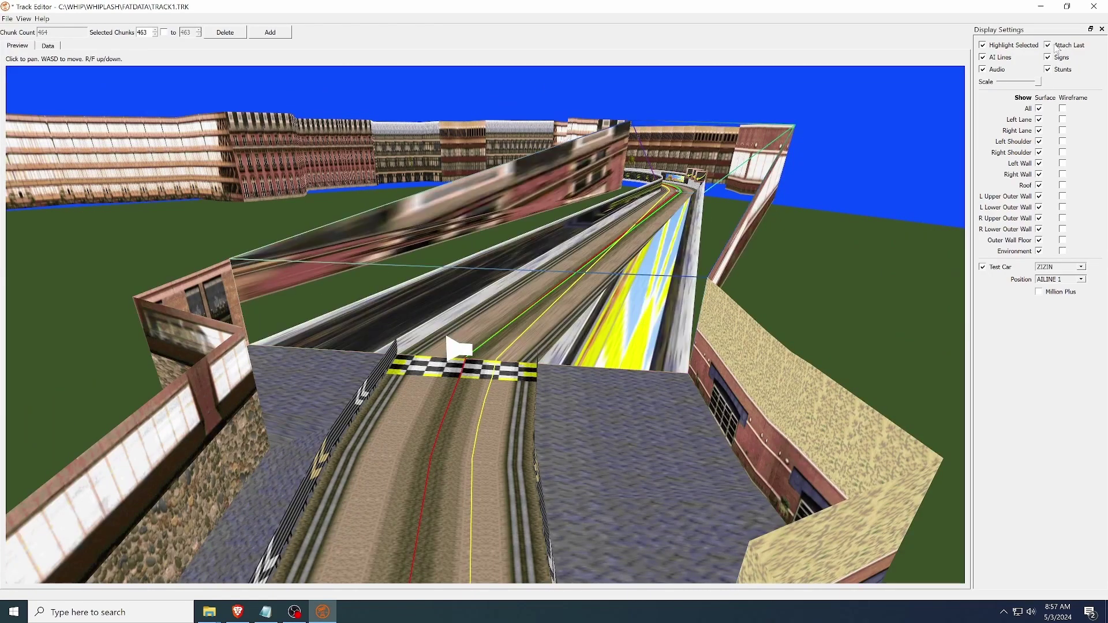
{"action": "left_click", "coordinate": [1056, 50]}
{"action": "left_click", "coordinate": [1056, 50]}
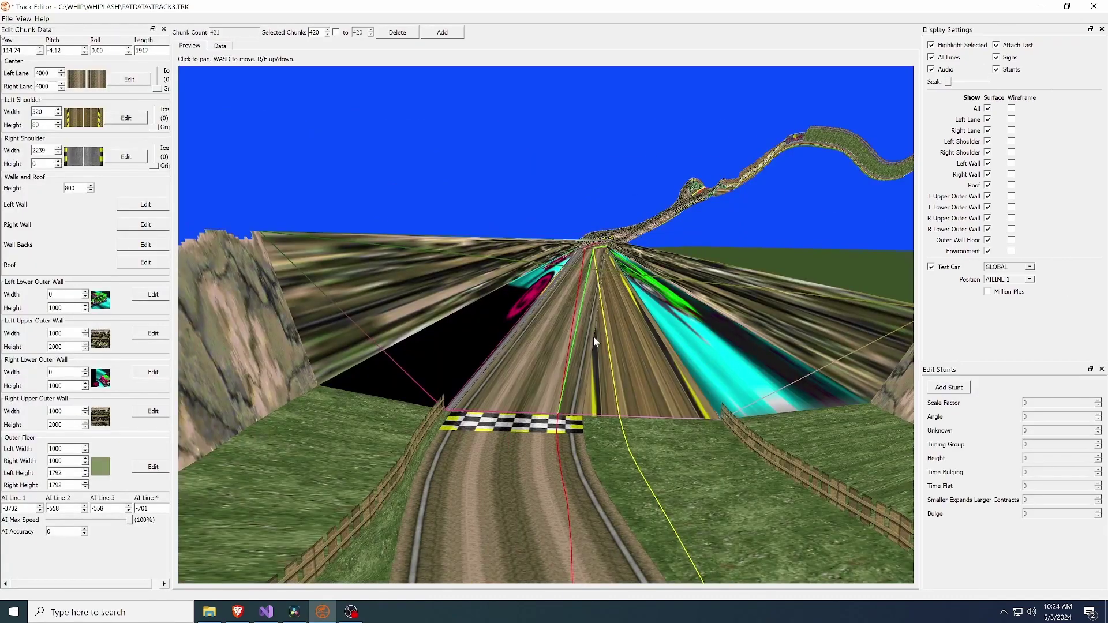
{"action": "left_click_drag", "start_coordinate": [593, 337], "coordinate": [593, 332]}
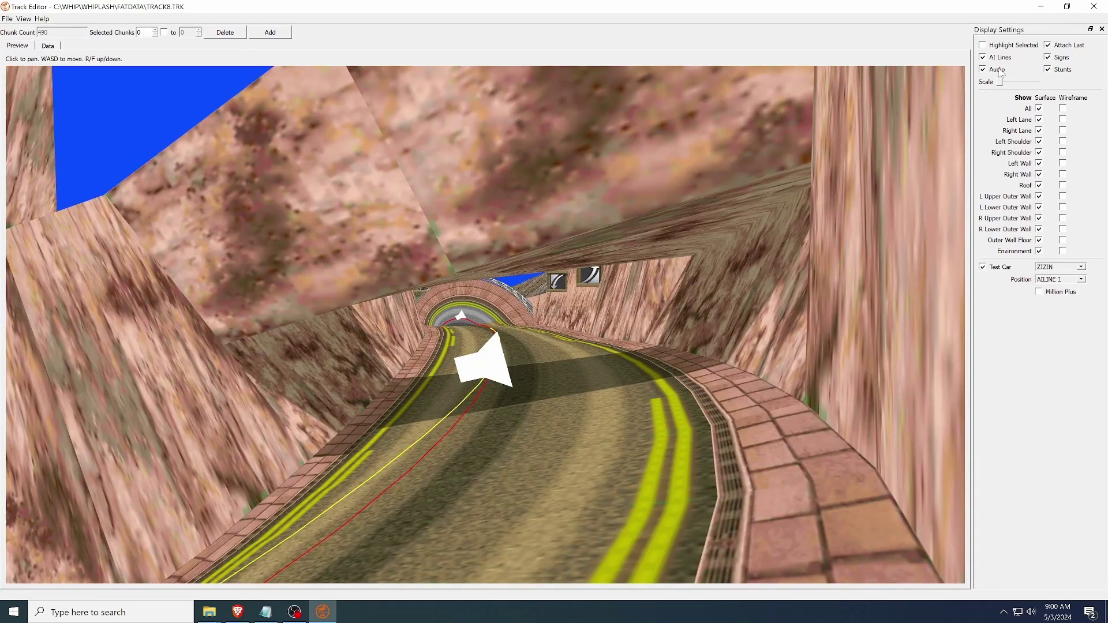
{"action": "left_click_drag", "start_coordinate": [592, 285], "coordinate": [589, 283]}
{"action": "key", "text": "w"}
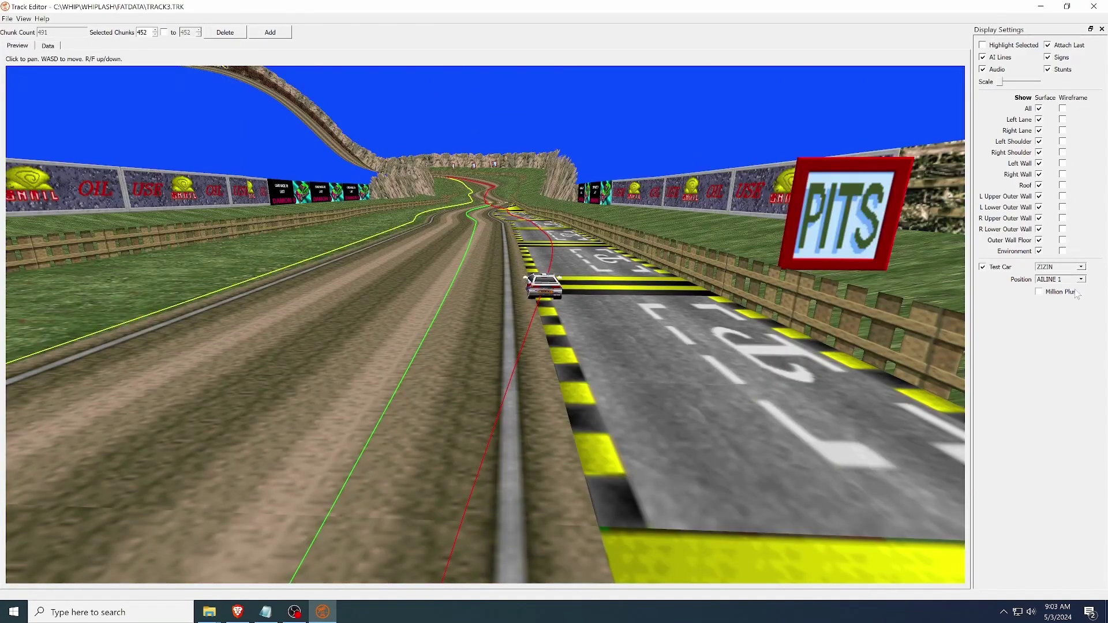
Try the test car on AILINE 2 and return its position to AILINE 1
{"action": "scroll", "coordinate": [1063, 279], "scroll_direction": "up", "scroll_amount": 1}
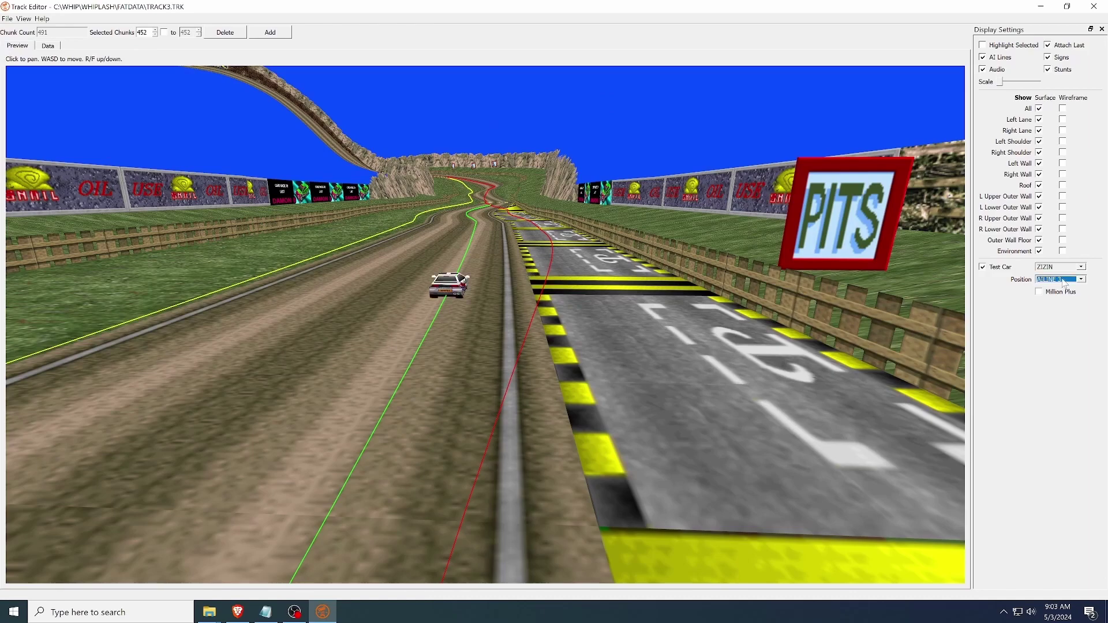
{"action": "scroll", "coordinate": [1063, 282], "scroll_direction": "down", "scroll_amount": 1}
{"action": "scroll", "coordinate": [1064, 282], "scroll_direction": "up", "scroll_amount": 2}
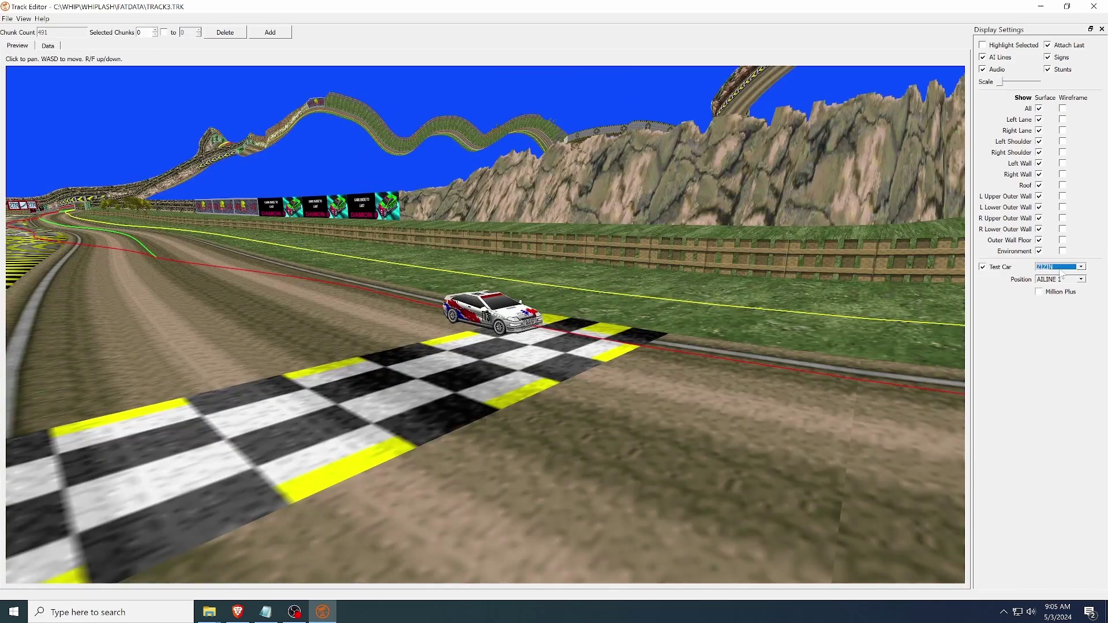
Cycle the test car through the available models, including AUTO, ending on F1WACK
{"action": "scroll", "coordinate": [1061, 275], "scroll_direction": "down", "scroll_amount": 1}
{"action": "scroll", "coordinate": [1061, 275], "scroll_direction": "up", "scroll_amount": 1}
{"action": "scroll", "coordinate": [1060, 274], "scroll_direction": "down", "scroll_amount": 6}
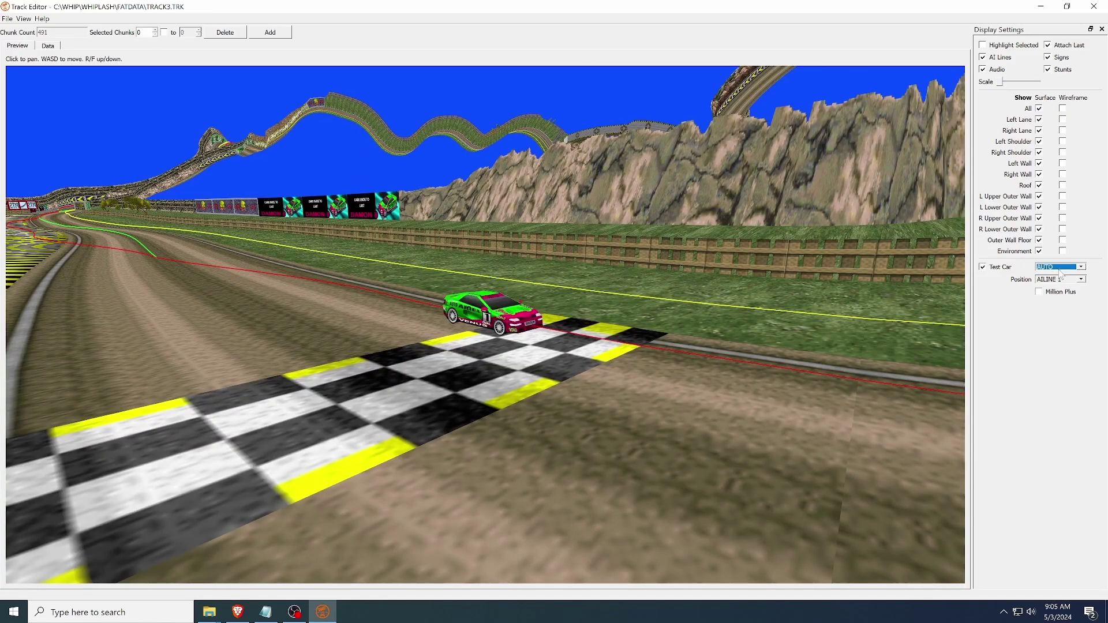
{"action": "scroll", "coordinate": [1061, 275], "scroll_direction": "down", "scroll_amount": 1}
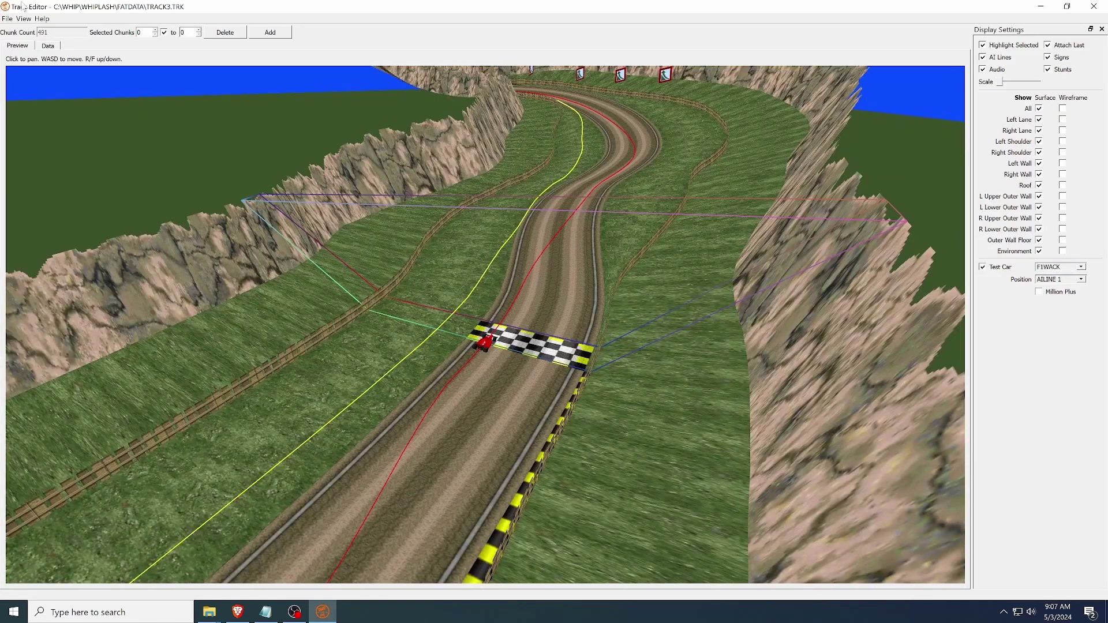
Show the chunk data editor and set the left lane width of chunk 0 to 3200
{"action": "left_click", "coordinate": [24, 18]}
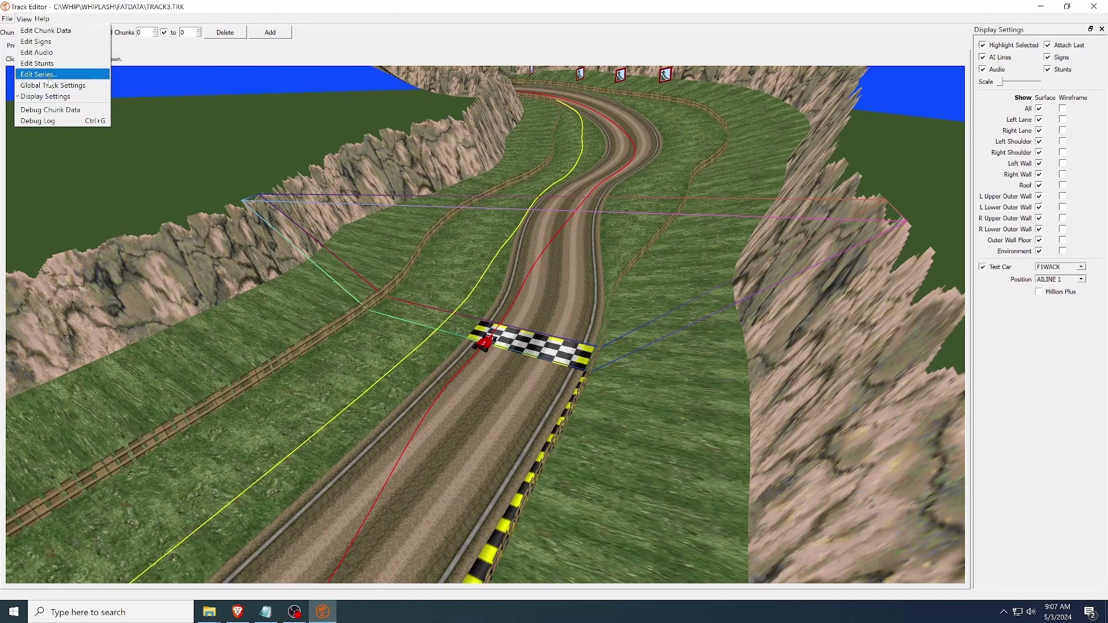
{"action": "left_click", "coordinate": [46, 30]}
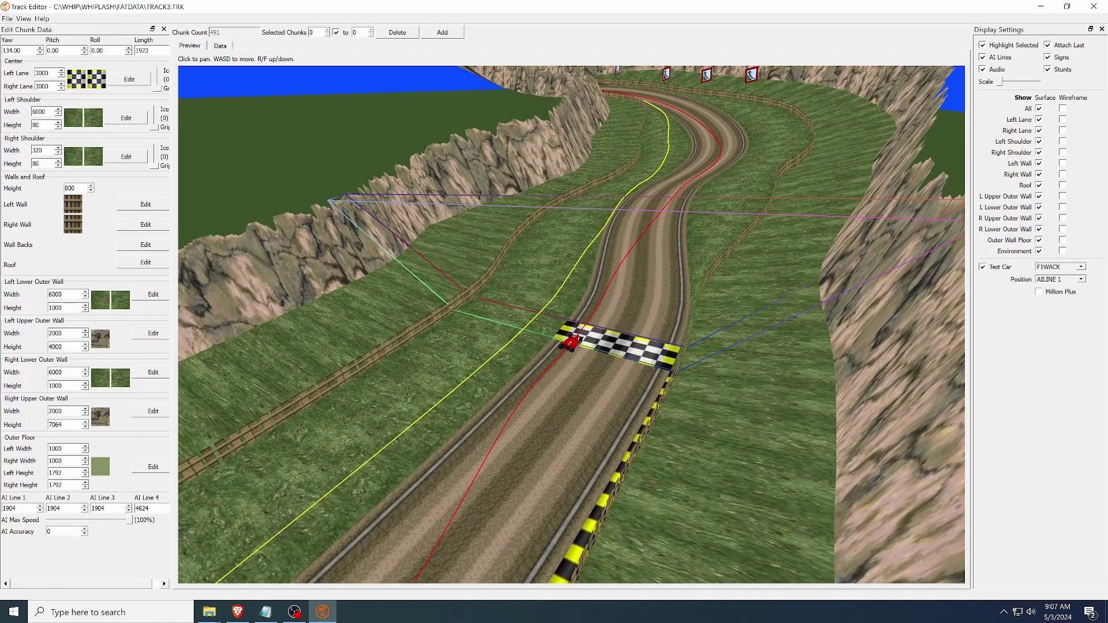
{"action": "left_click", "coordinate": [61, 70]}
{"action": "left_click", "coordinate": [61, 70]}
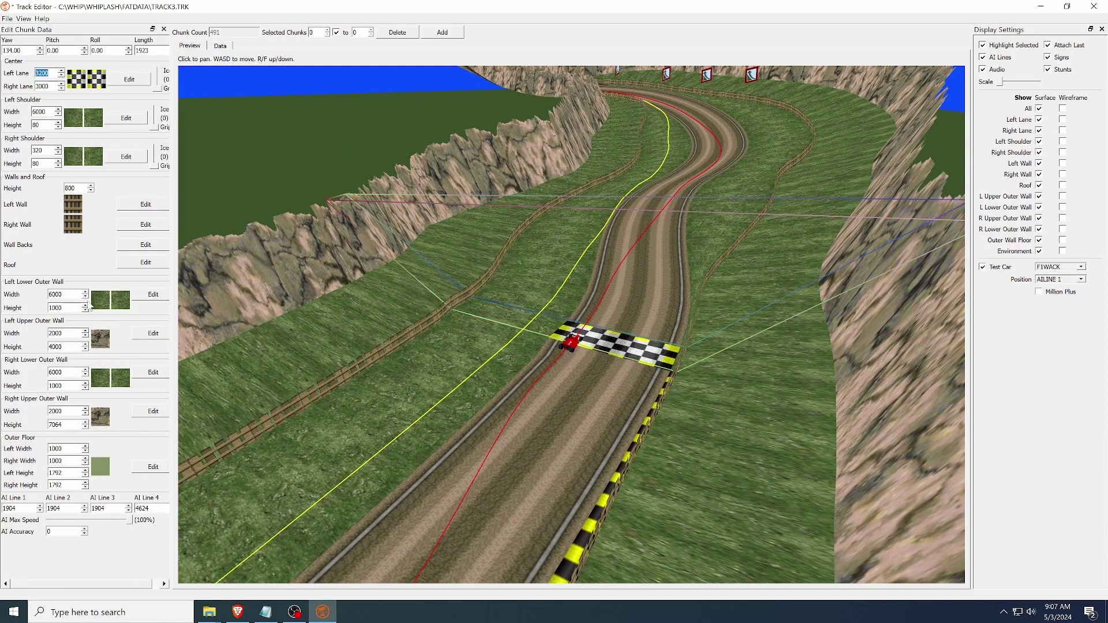
Set the left lower outer wall's width to 6300 and height to 1400, and the chunk's yaw to 132.00
{"action": "scroll", "coordinate": [88, 296], "scroll_direction": "up", "scroll_amount": 3}
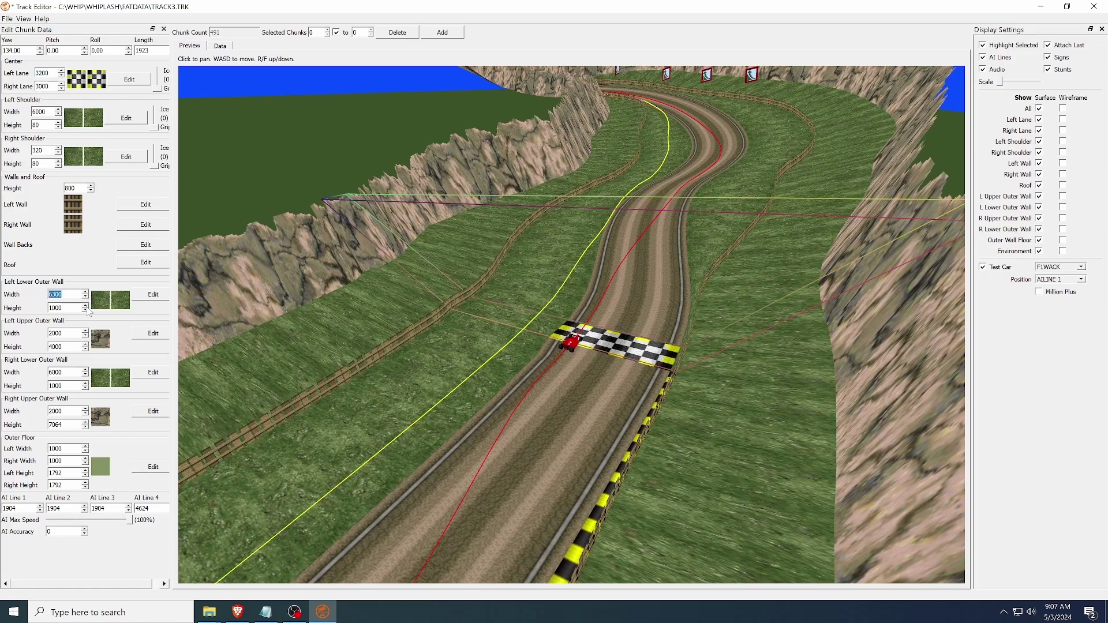
{"action": "left_click", "coordinate": [85, 306]}
{"action": "left_click", "coordinate": [85, 306]}
{"action": "left_click", "coordinate": [86, 306]}
{"action": "left_click", "coordinate": [85, 306]}
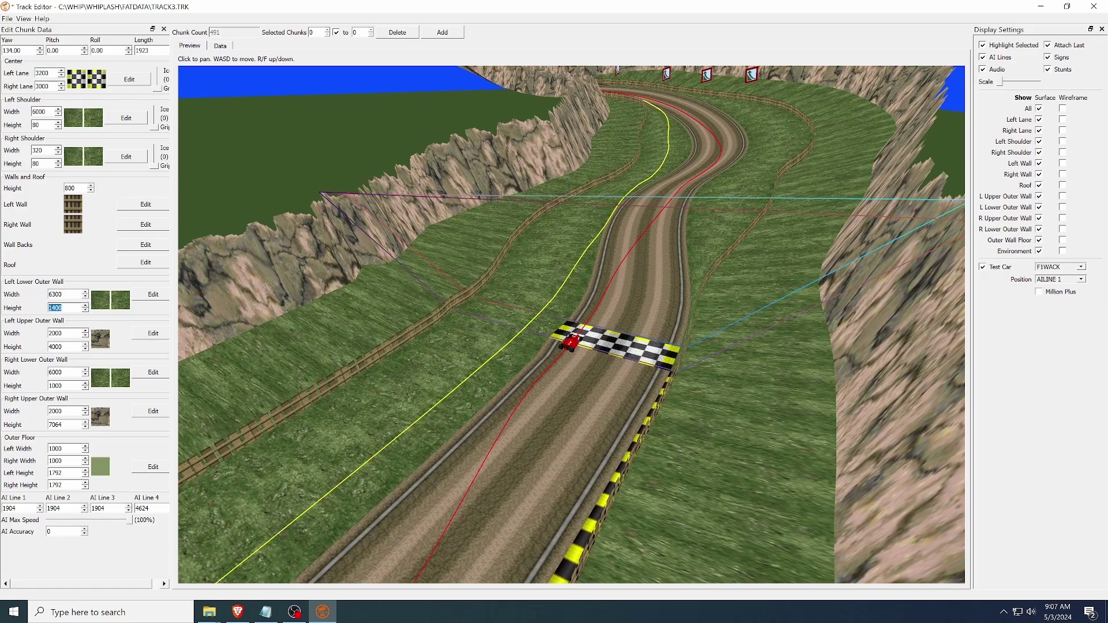
{"action": "left_click", "coordinate": [41, 53]}
{"action": "left_click", "coordinate": [40, 53]}
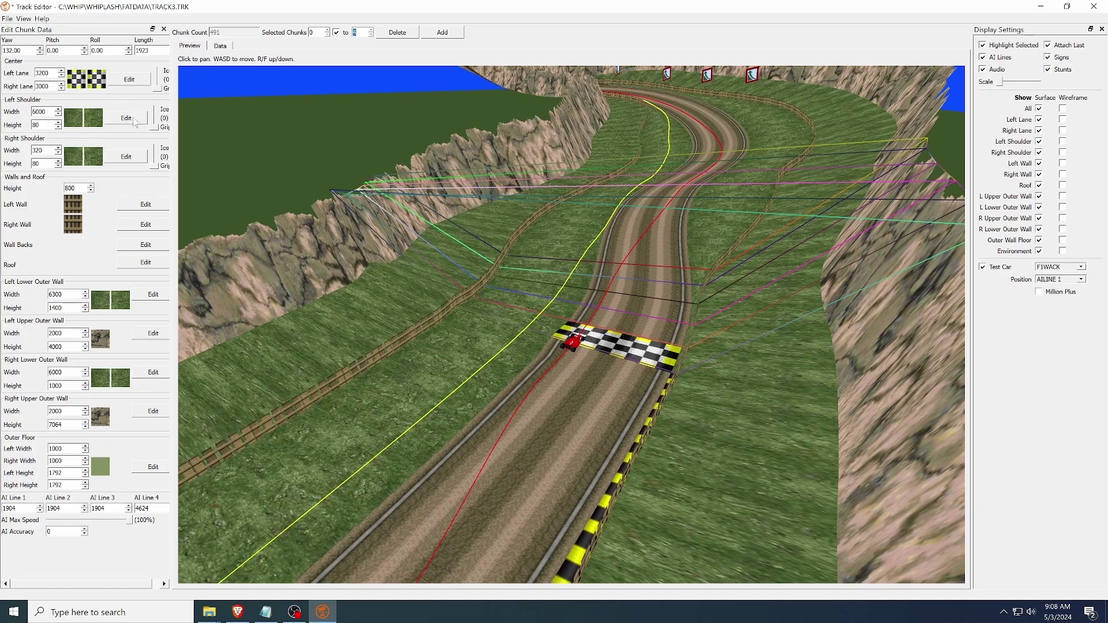
Give the left shoulder of chunks 0 to 4 the brown tile with a yellow-and-black striped edge
{"action": "left_click", "coordinate": [127, 118]}
{"action": "left_click", "coordinate": [575, 365]}
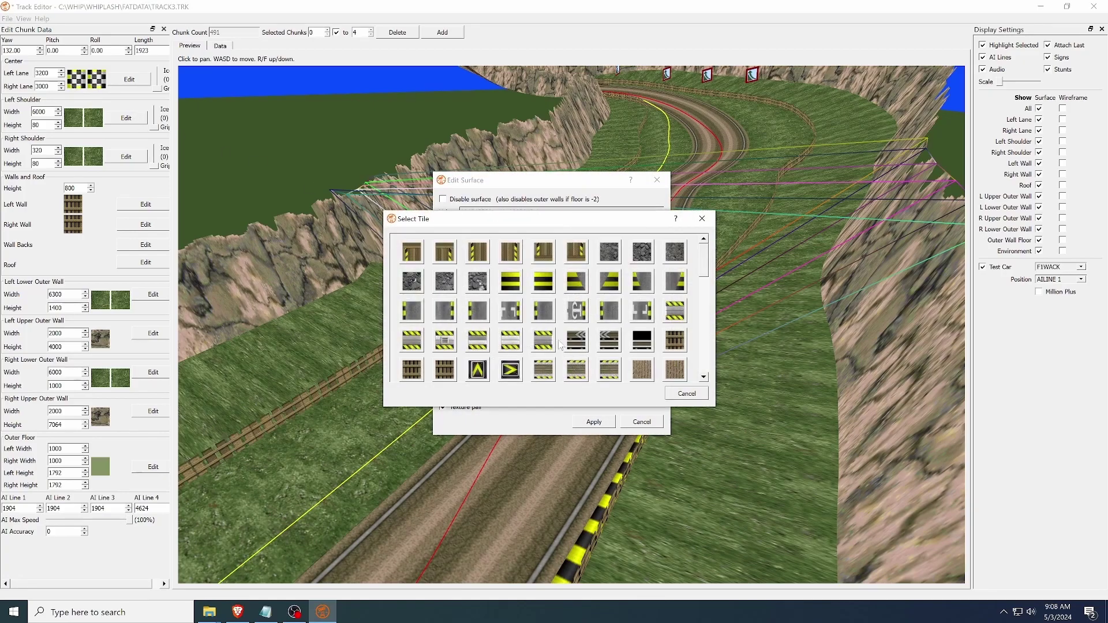
{"action": "left_click", "coordinate": [511, 257]}
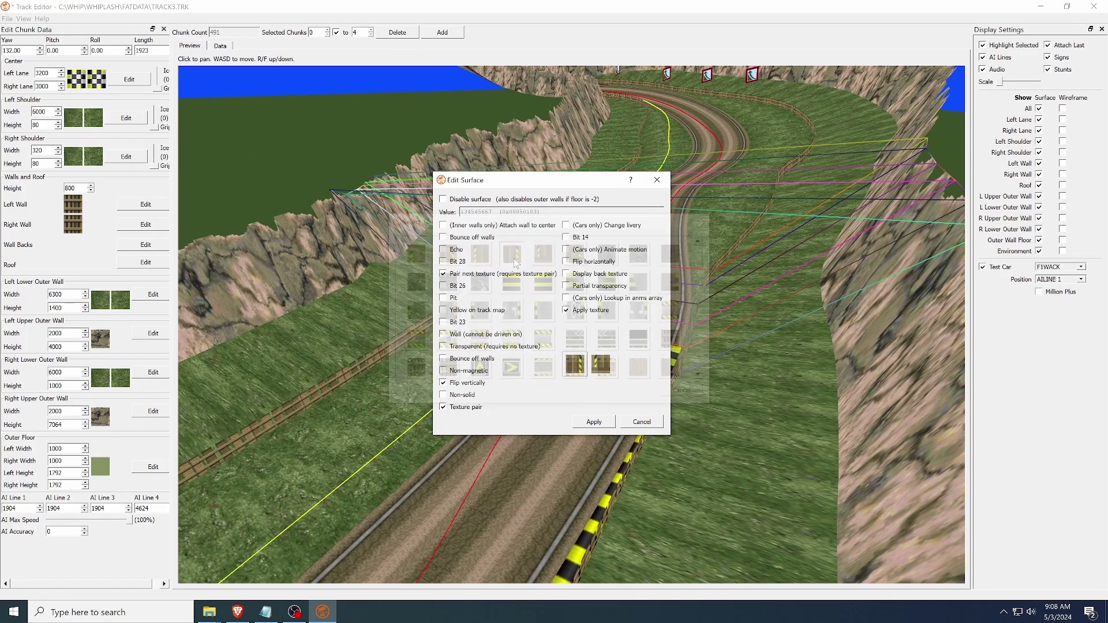
{"action": "left_click", "coordinate": [604, 425]}
Turn off Apply texture for the grass surface being edited and give it a solid pink color
{"action": "left_click", "coordinate": [578, 310]}
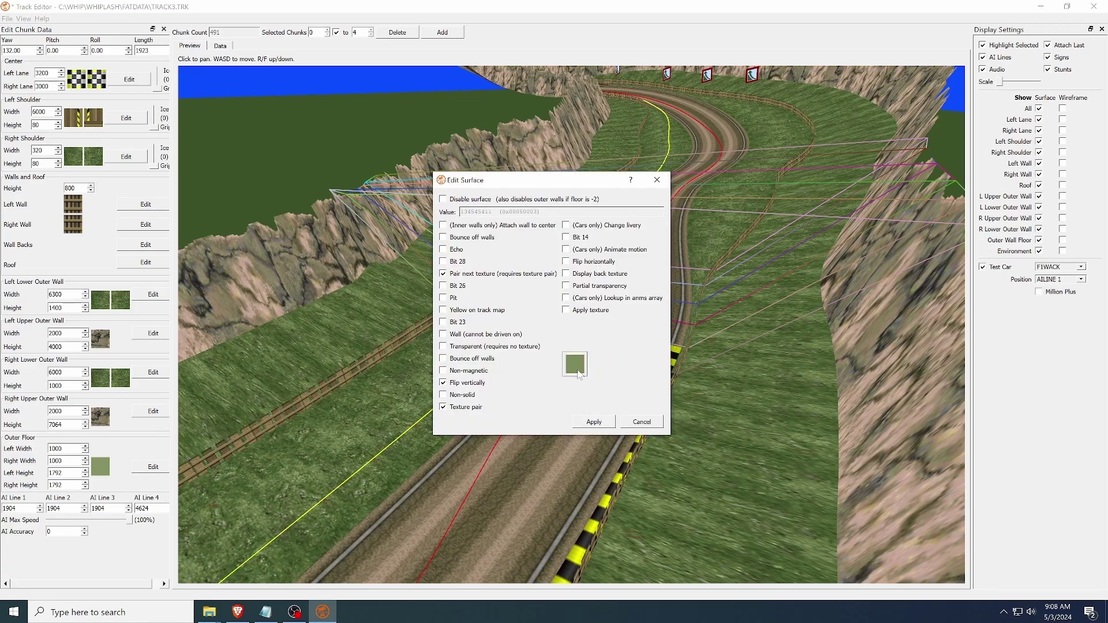
{"action": "left_click", "coordinate": [578, 371]}
{"action": "scroll", "coordinate": [541, 344], "scroll_direction": "down", "scroll_amount": 10}
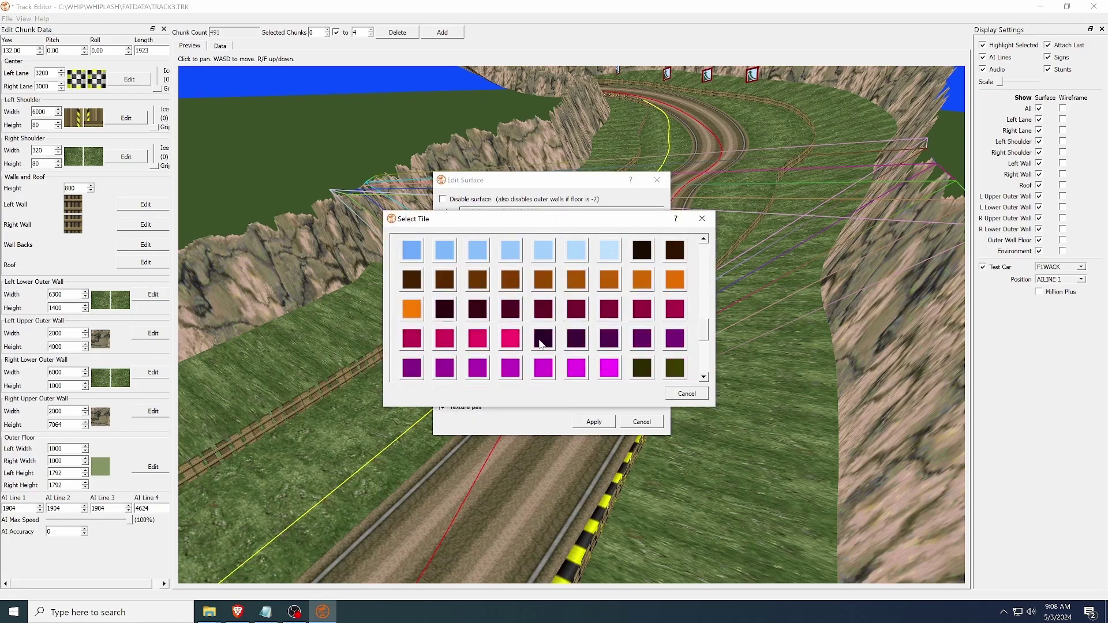
{"action": "left_click", "coordinate": [513, 339]}
{"action": "left_click", "coordinate": [594, 421]}
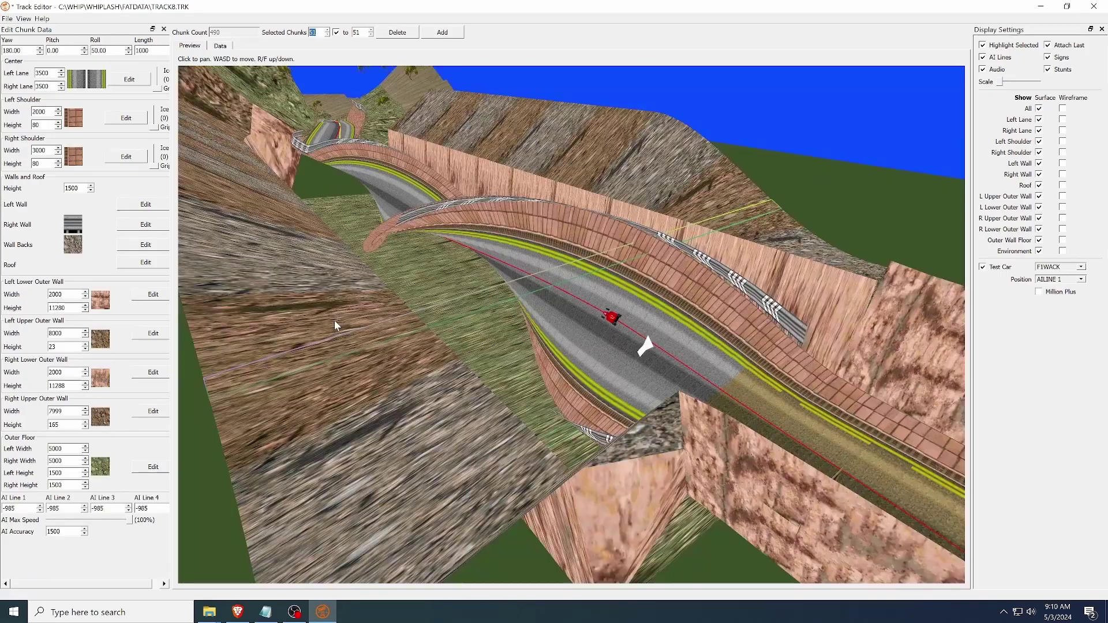
Set the outer floor of chunk 51 to be disabled with its outer walls attached to the track shoulders
{"action": "left_click", "coordinate": [154, 468]}
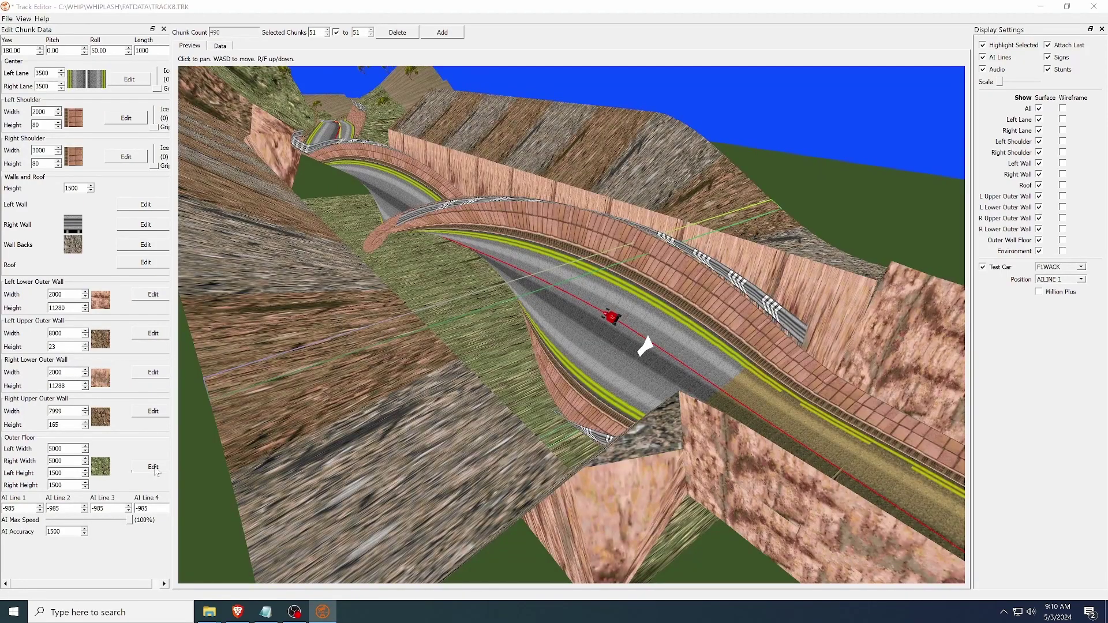
{"action": "left_click", "coordinate": [479, 209]}
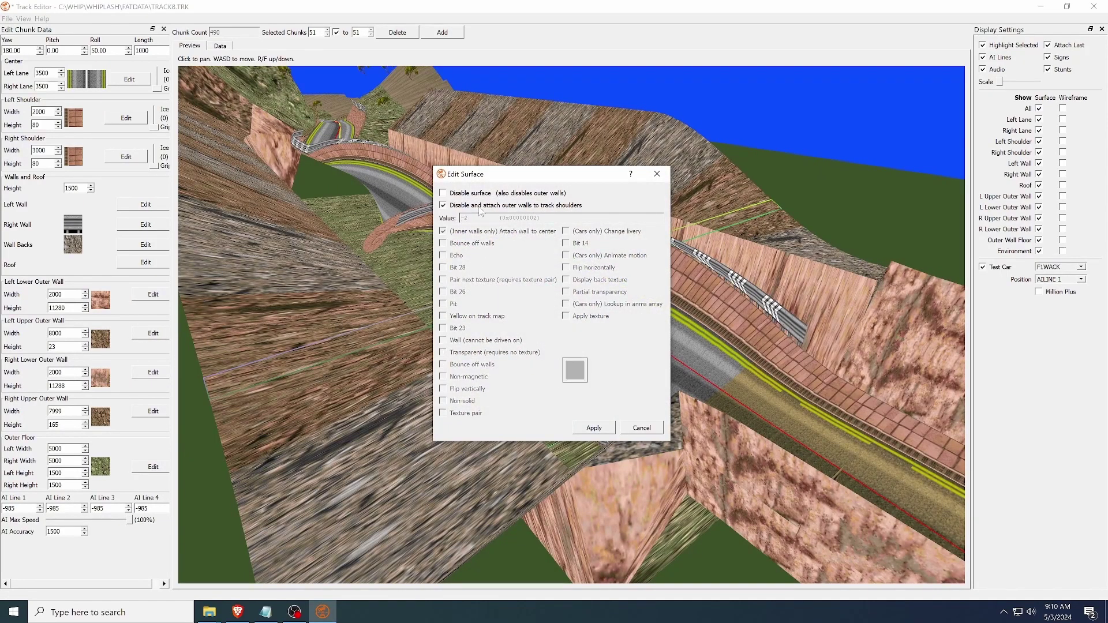
{"action": "left_click", "coordinate": [594, 427]}
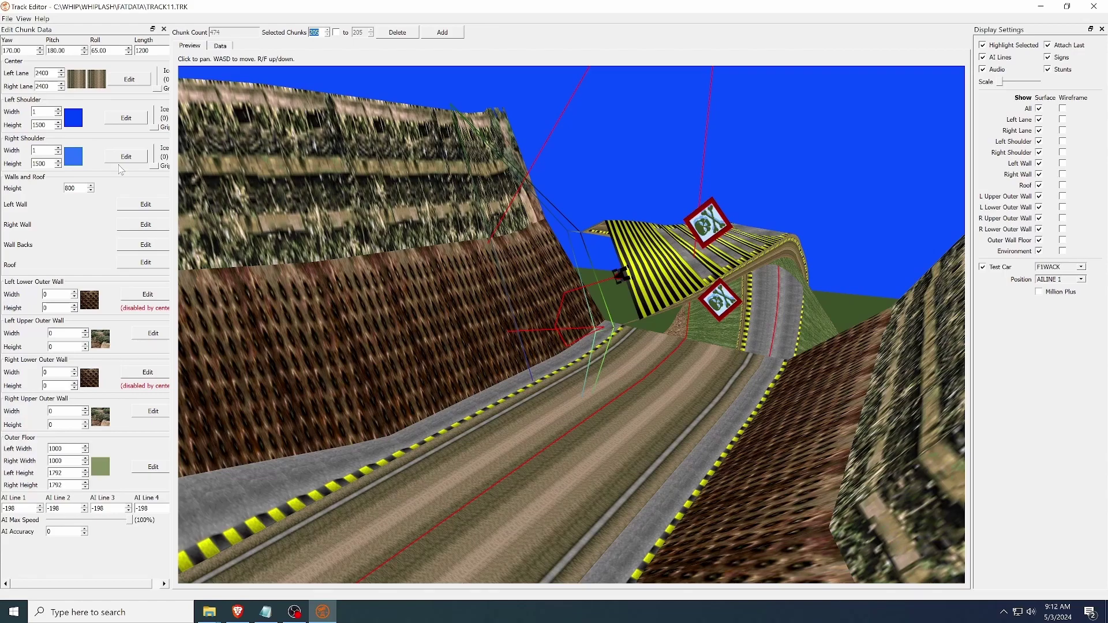
Examine the surface options of chunk 205's center and close the surface settings
{"action": "left_click", "coordinate": [137, 81]}
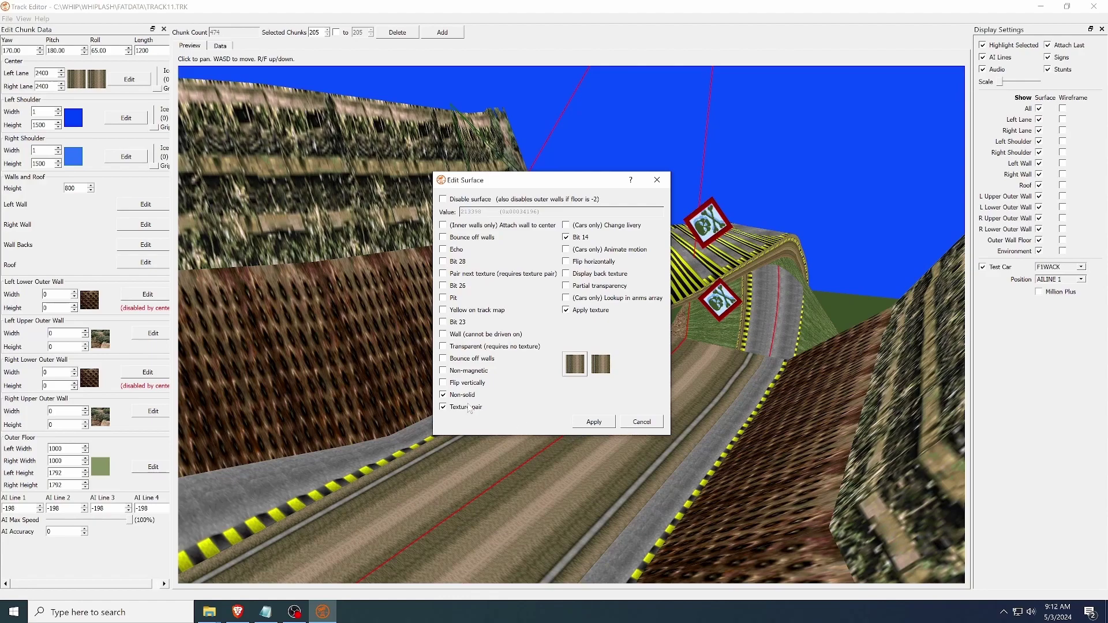
{"action": "left_click", "coordinate": [594, 422]}
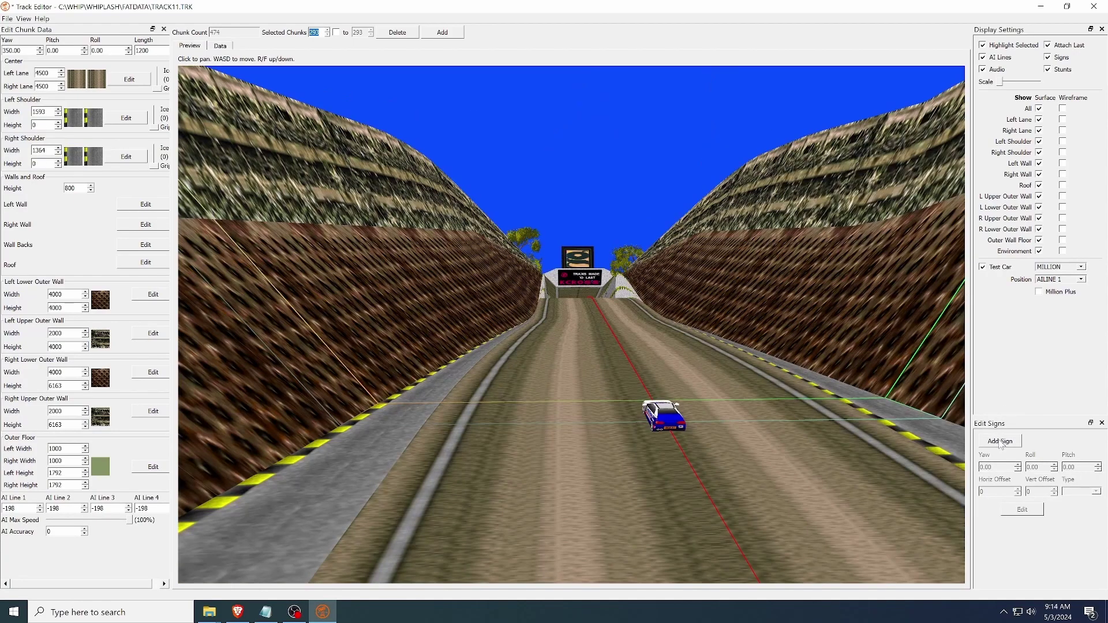
Add a sign to chunk 293 and set its type to SIGN 1
{"action": "left_click", "coordinate": [1001, 443]}
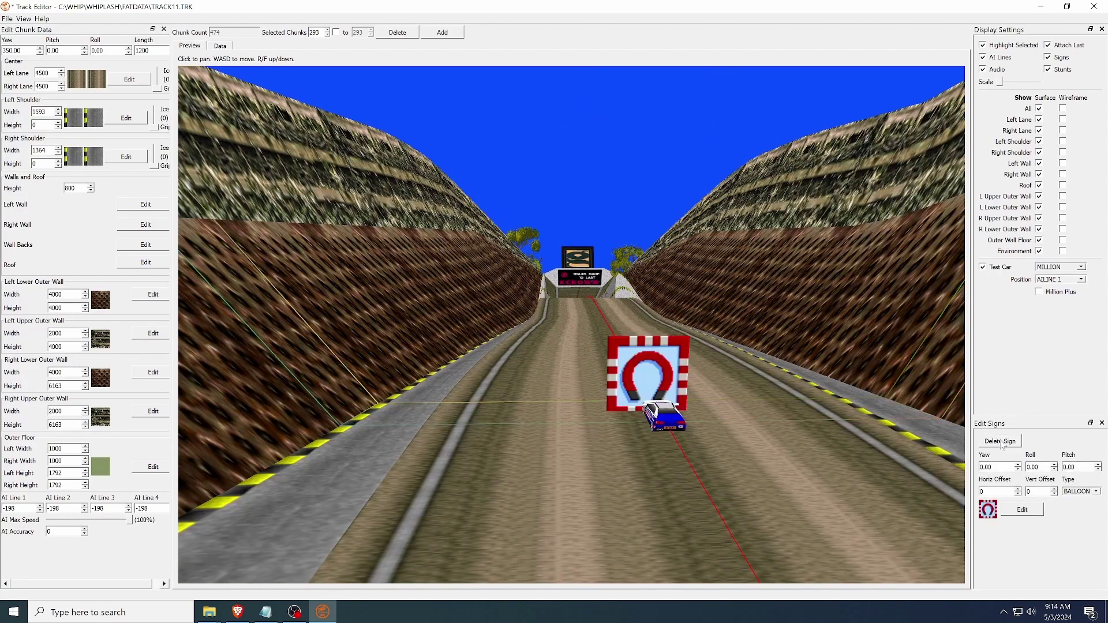
{"action": "left_click", "coordinate": [1095, 491]}
{"action": "left_click", "coordinate": [1077, 517]}
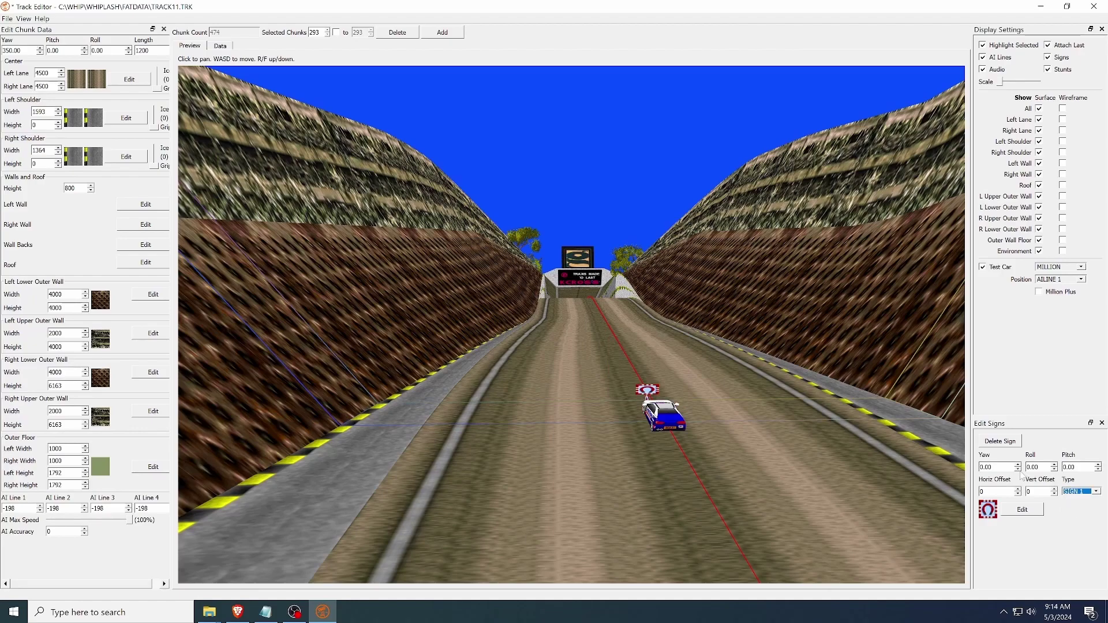
Set the sign's yaw to -3.00, horizontal offset to 120 and vertical offset to 40
{"action": "left_click", "coordinate": [1017, 470]}
{"action": "left_click", "coordinate": [1017, 470]}
{"action": "left_click", "coordinate": [1017, 470]}
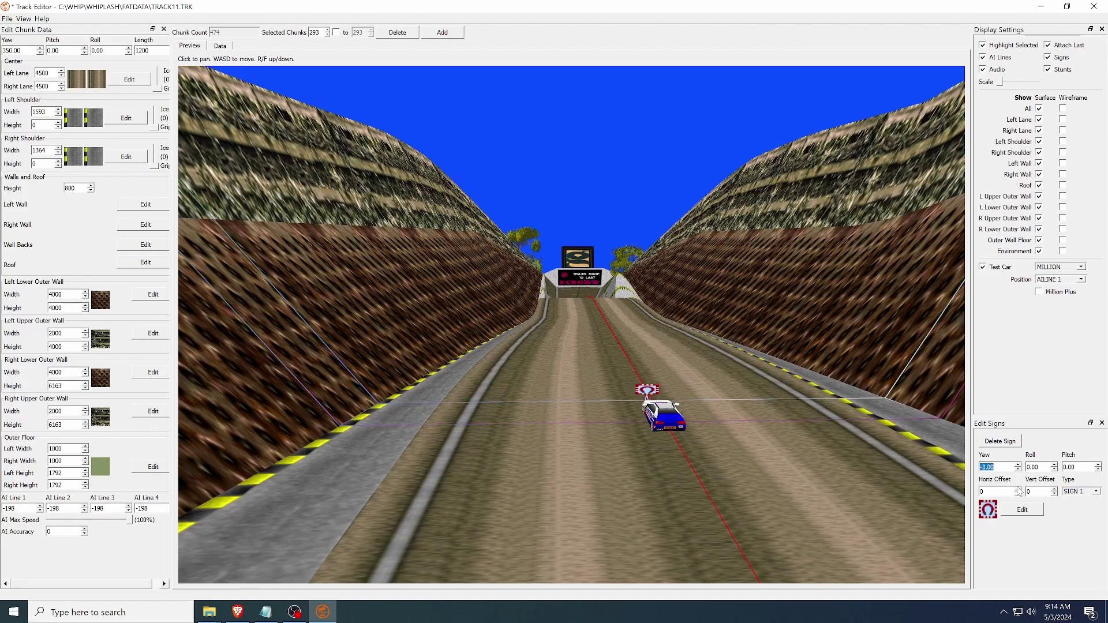
{"action": "left_click", "coordinate": [1017, 488]}
{"action": "left_click", "coordinate": [1017, 488]}
{"action": "left_click", "coordinate": [1017, 488]}
{"action": "left_click", "coordinate": [1017, 488]}
{"action": "left_click", "coordinate": [1017, 488]}
{"action": "left_click", "coordinate": [1018, 488]}
{"action": "left_click", "coordinate": [1054, 488]}
{"action": "left_click", "coordinate": [1053, 488]}
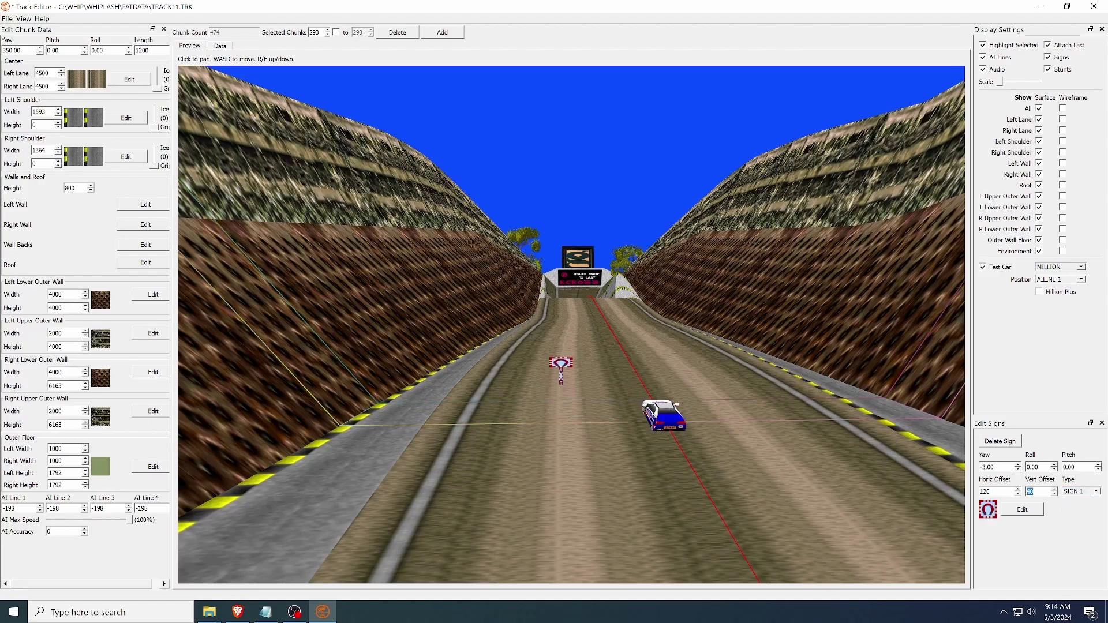
Change the sign's image to the green gear tile with the yellow border
{"action": "left_click", "coordinate": [1023, 510]}
{"action": "left_click", "coordinate": [588, 369]}
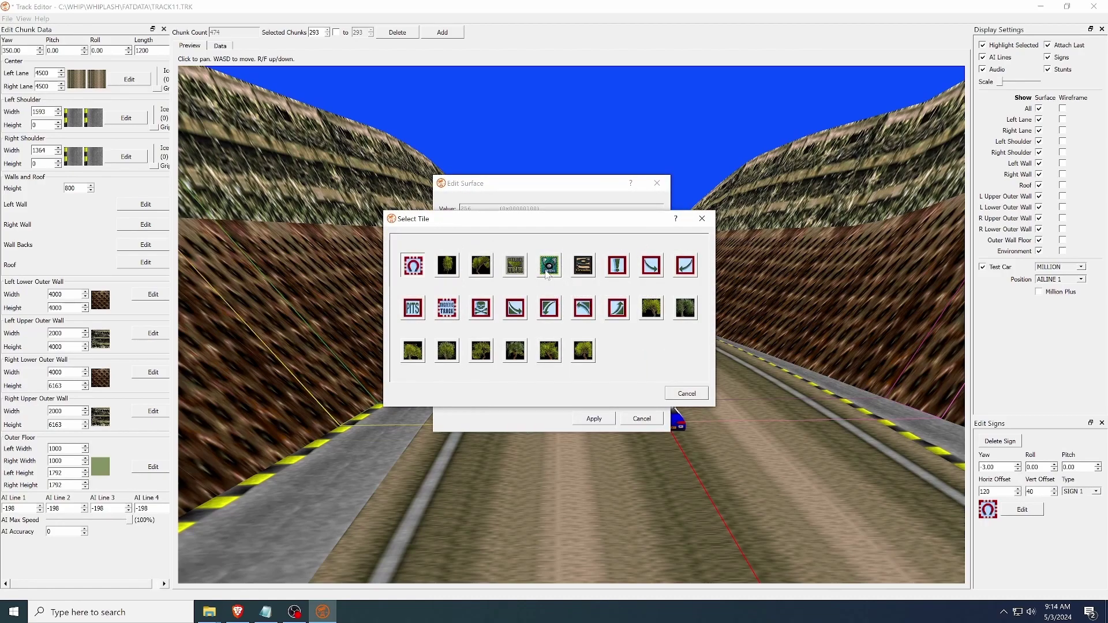
{"action": "left_click", "coordinate": [548, 275]}
{"action": "left_click", "coordinate": [593, 419]}
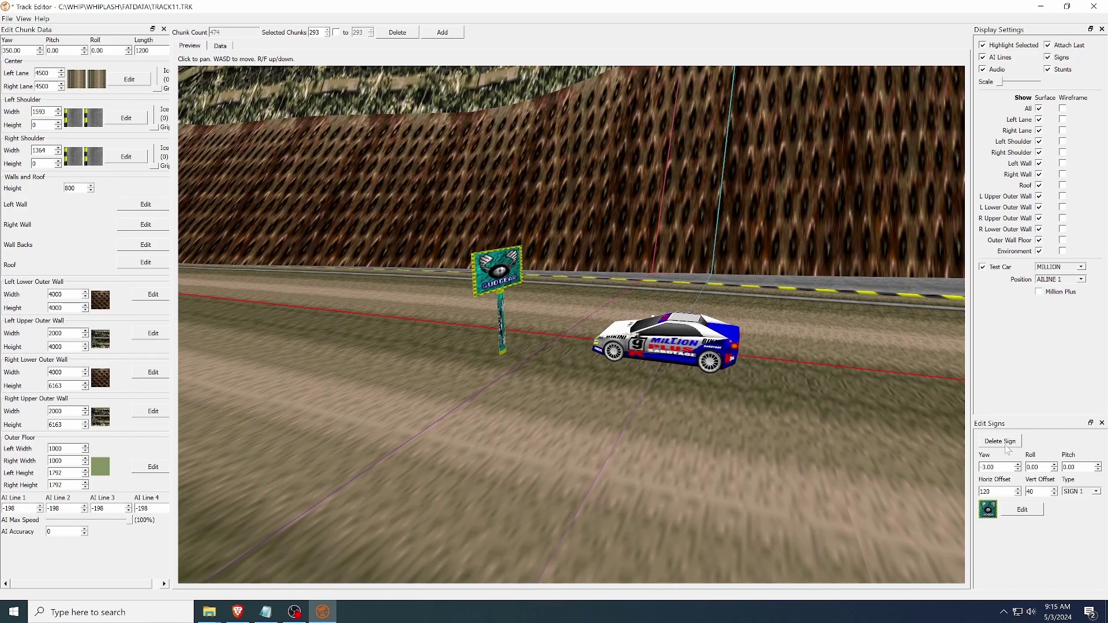
Delete the sign on chunk 293, add a BALLOON sign in its place and lower its yaw to -12.00 and beyond
{"action": "left_click", "coordinate": [1006, 442]}
{"action": "left_click", "coordinate": [1006, 442]}
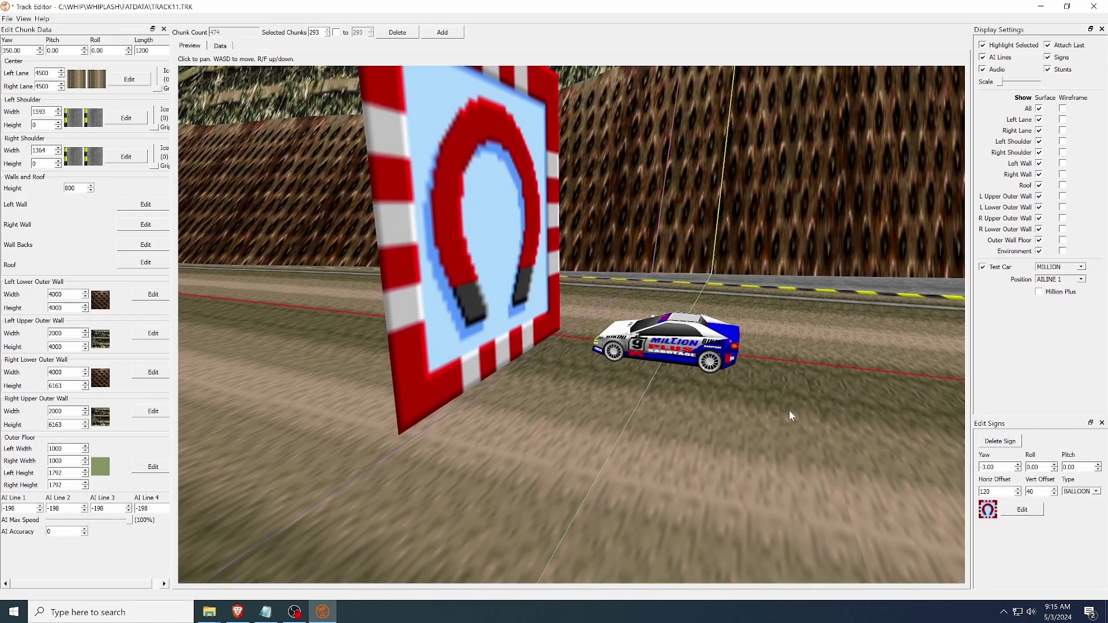
{"action": "left_click", "coordinate": [1018, 469]}
{"action": "left_click", "coordinate": [1018, 470]}
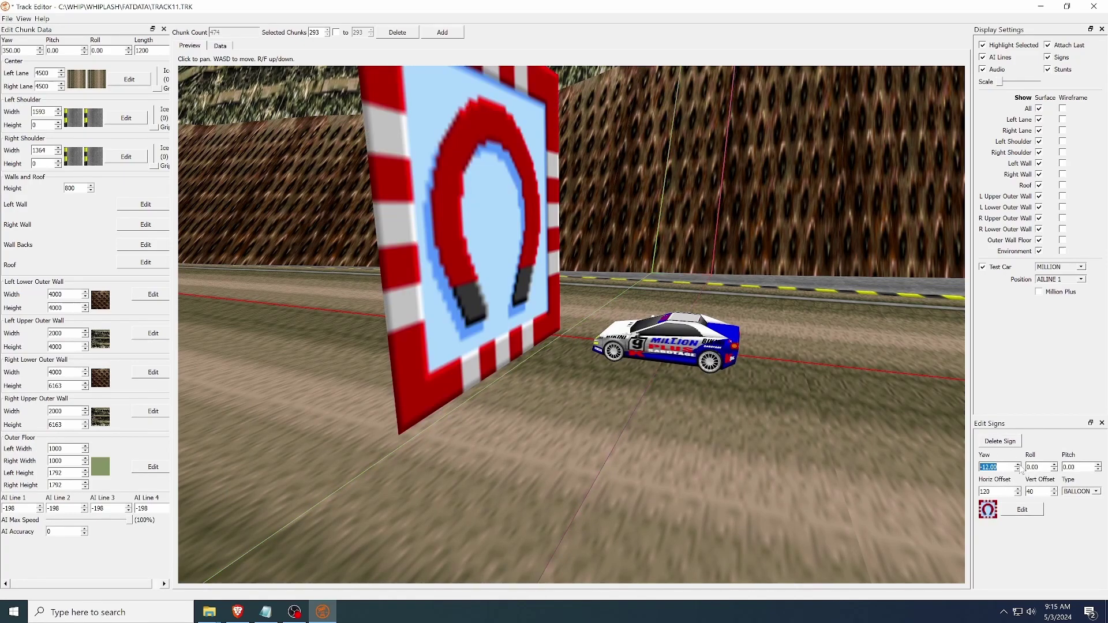
{"action": "left_click", "coordinate": [1017, 470]}
{"action": "left_click", "coordinate": [1018, 470]}
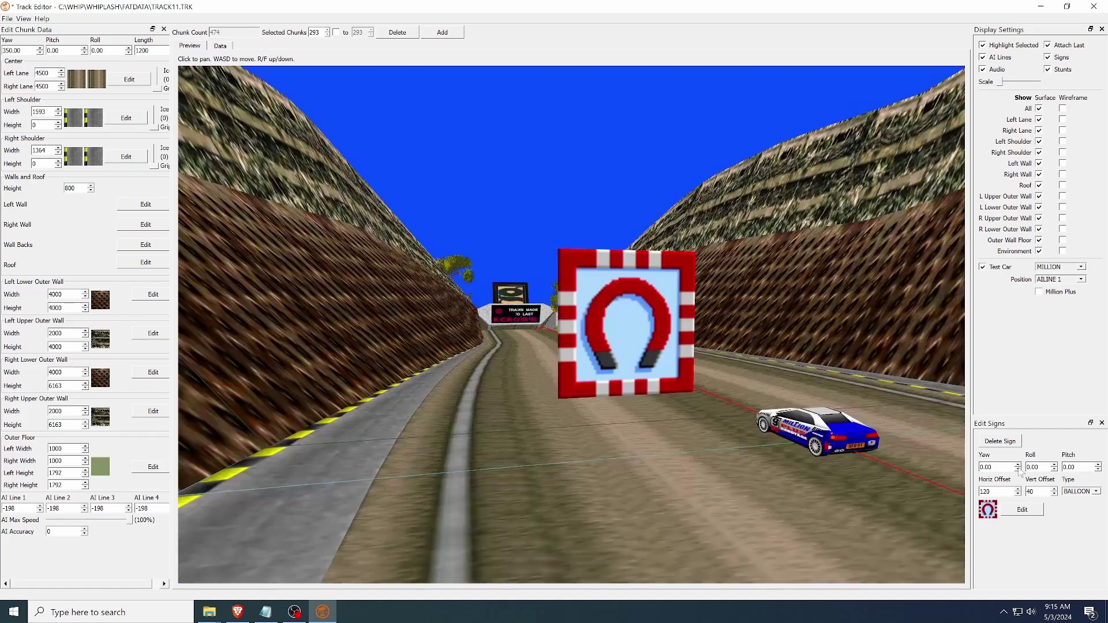
Raise the balloon sign's yaw from 0.00 in several increments
{"action": "left_click", "coordinate": [1017, 464]}
{"action": "left_click", "coordinate": [1017, 465]}
{"action": "left_click", "coordinate": [1017, 465]}
{"action": "scroll", "coordinate": [1037, 466], "scroll_direction": "up", "scroll_amount": 6}
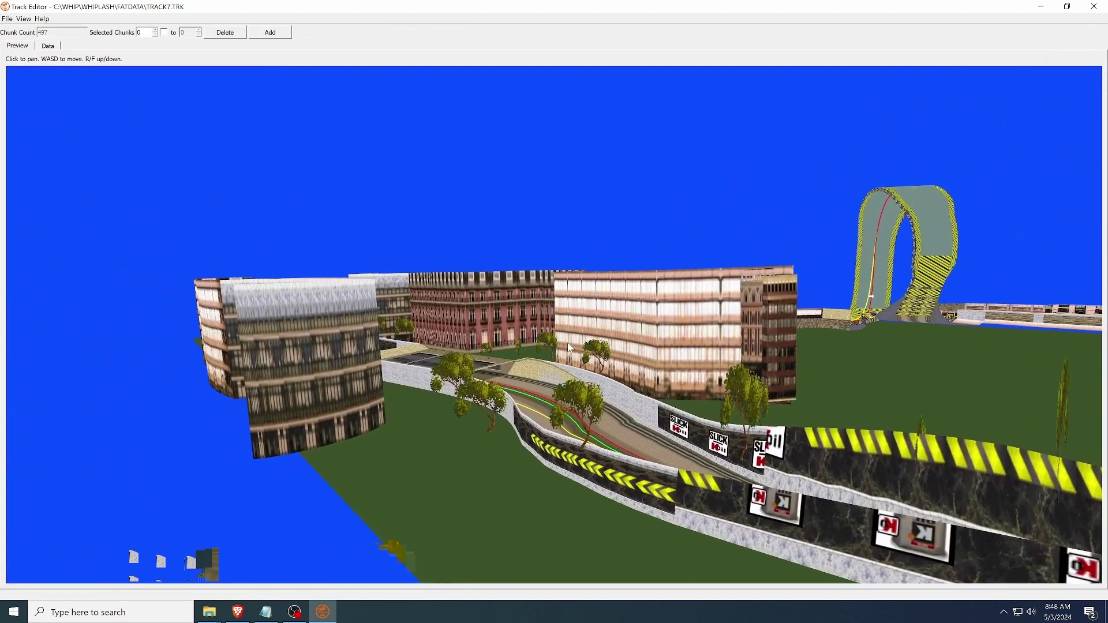
{"action": "key", "text": "w"}
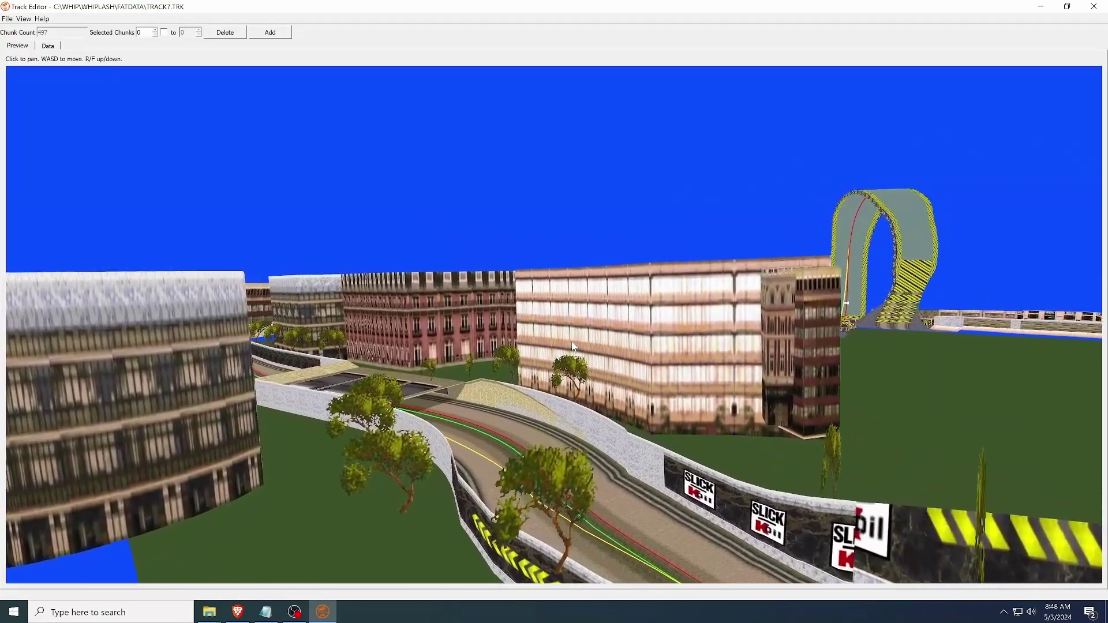
{"action": "key", "text": "w"}
{"action": "left_click_drag", "start_coordinate": [571, 341], "coordinate": [536, 337]}
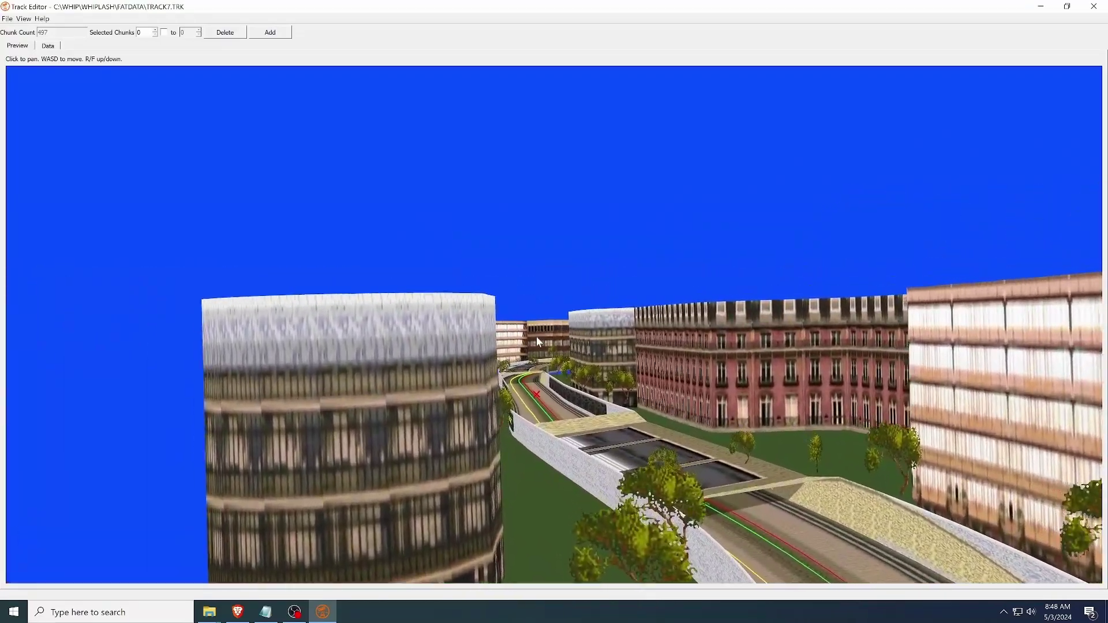
{"action": "key", "text": "w"}
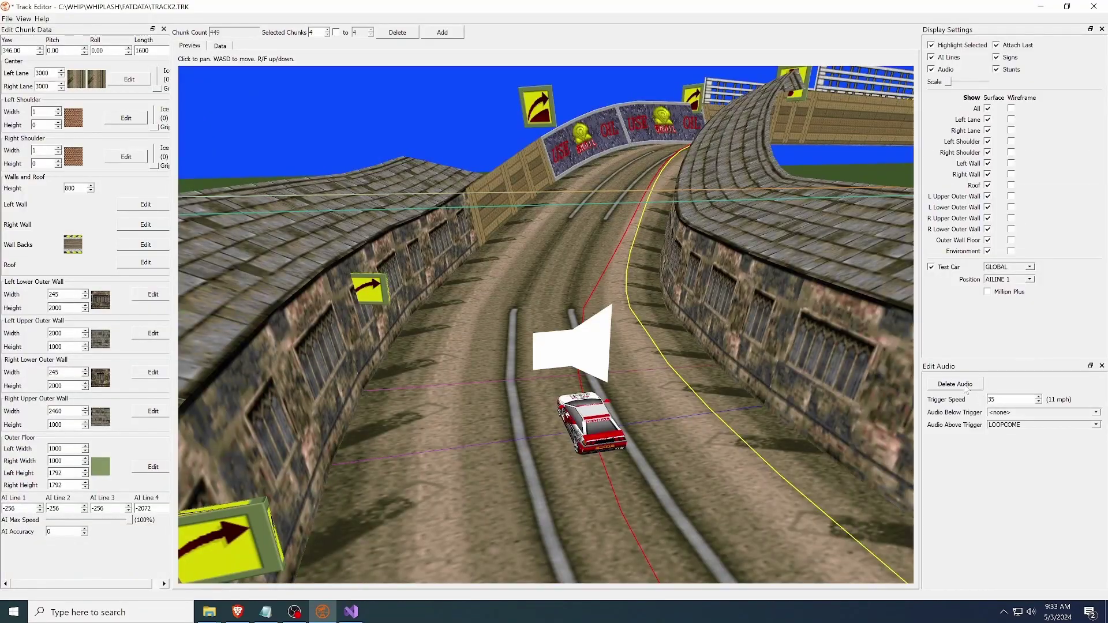
Set the audio below trigger to WON for chunk 4
{"action": "left_click", "coordinate": [1095, 412]}
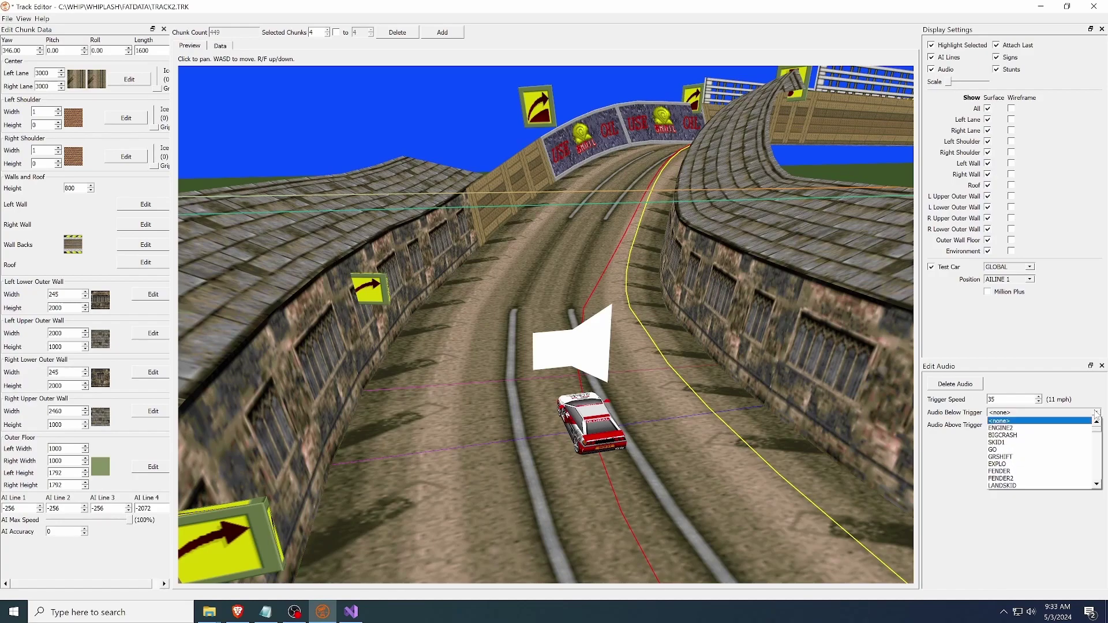
{"action": "scroll", "coordinate": [1081, 430], "scroll_direction": "down", "scroll_amount": 6}
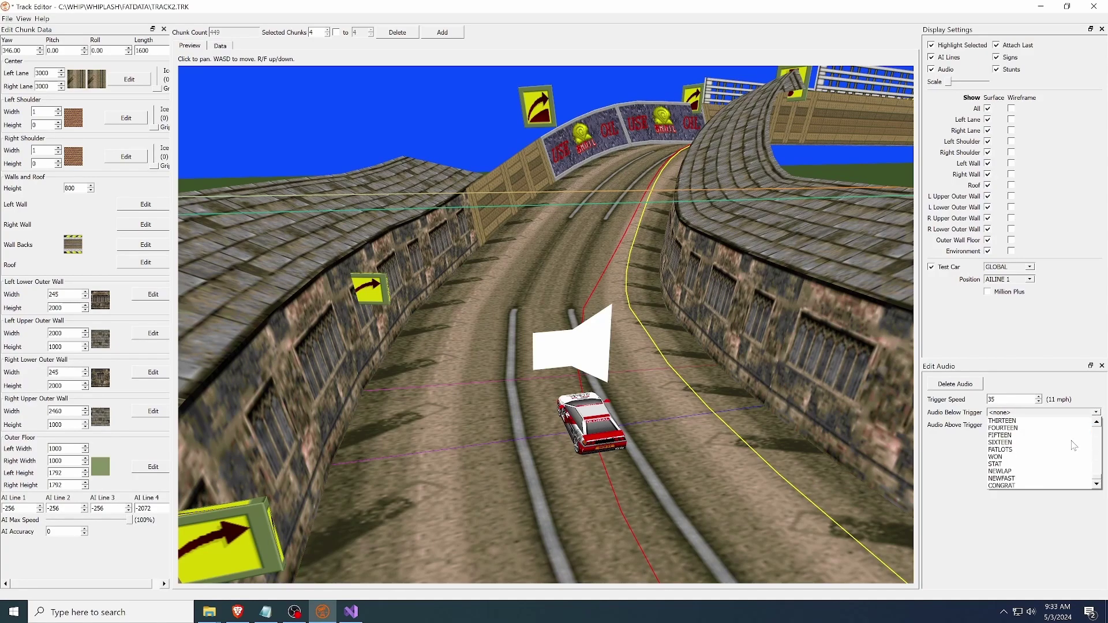
{"action": "left_click", "coordinate": [1033, 457]}
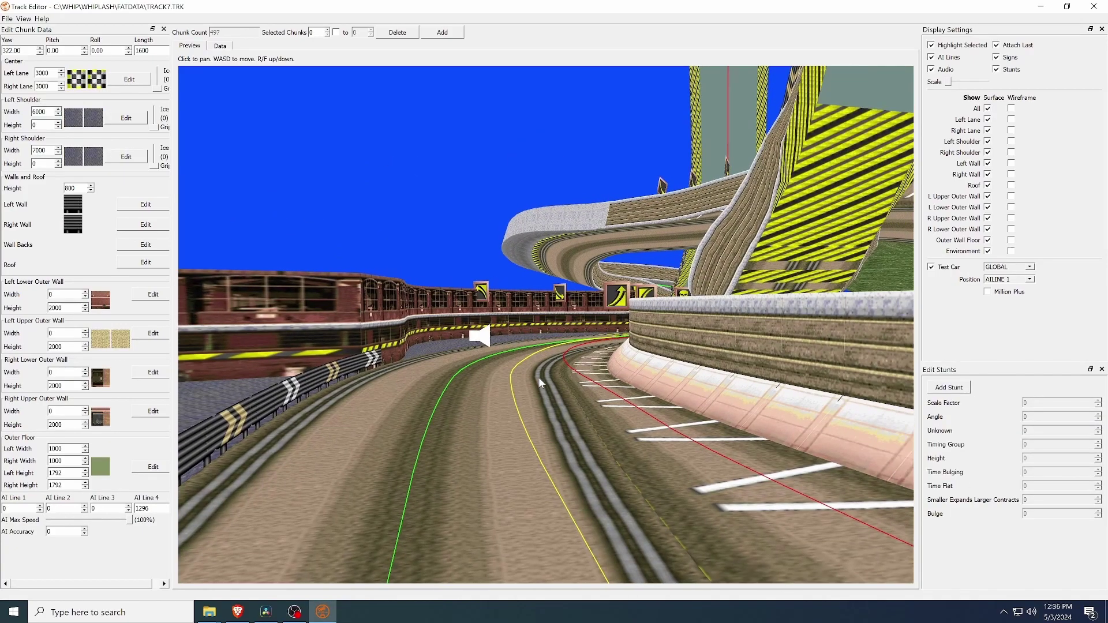
{"action": "mouse_move", "coordinate": [539, 378]}
{"action": "left_mouse_down"}
{"action": "mouse_move", "coordinate": [559, 379]}
{"action": "mouse_move", "coordinate": [547, 377]}
{"action": "left_mouse_up"}
{"action": "key", "text": "w"}
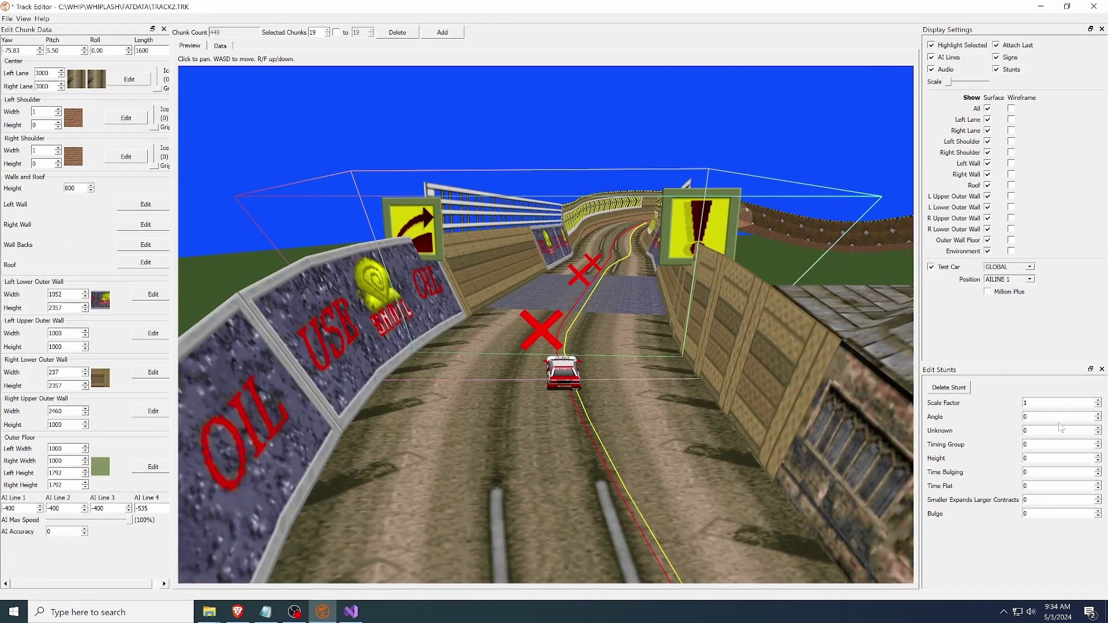
Set the angle of the stunt on chunk 19 to 8, raise its timing group, and delete the stunt
{"action": "scroll", "coordinate": [1061, 416], "scroll_direction": "up", "scroll_amount": 8}
{"action": "scroll", "coordinate": [1061, 445], "scroll_direction": "up", "scroll_amount": 5}
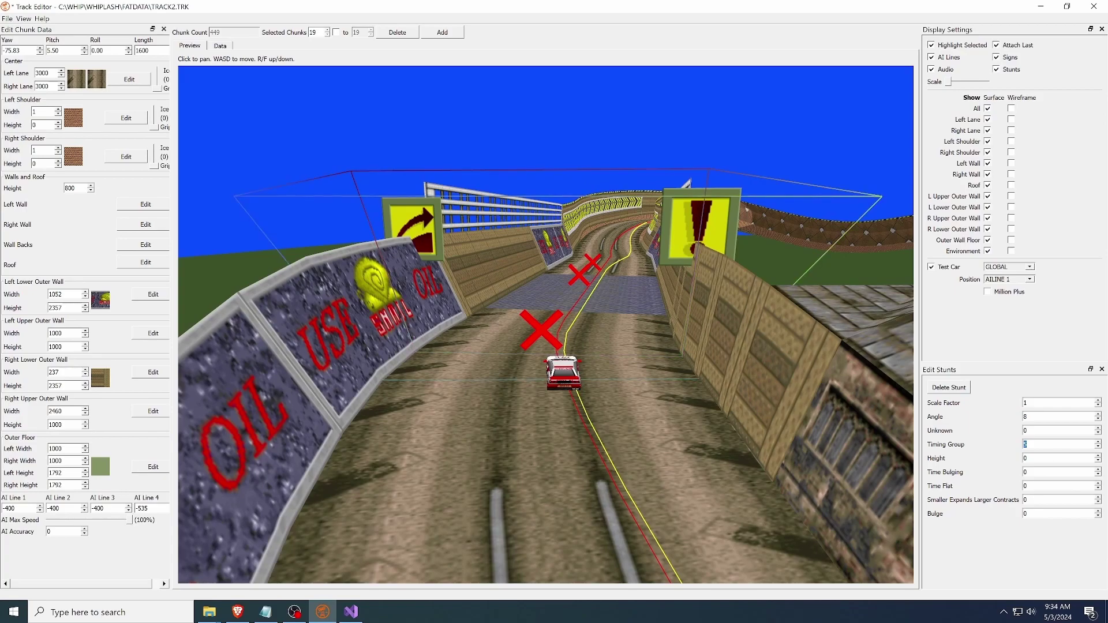
{"action": "left_click", "coordinate": [949, 388]}
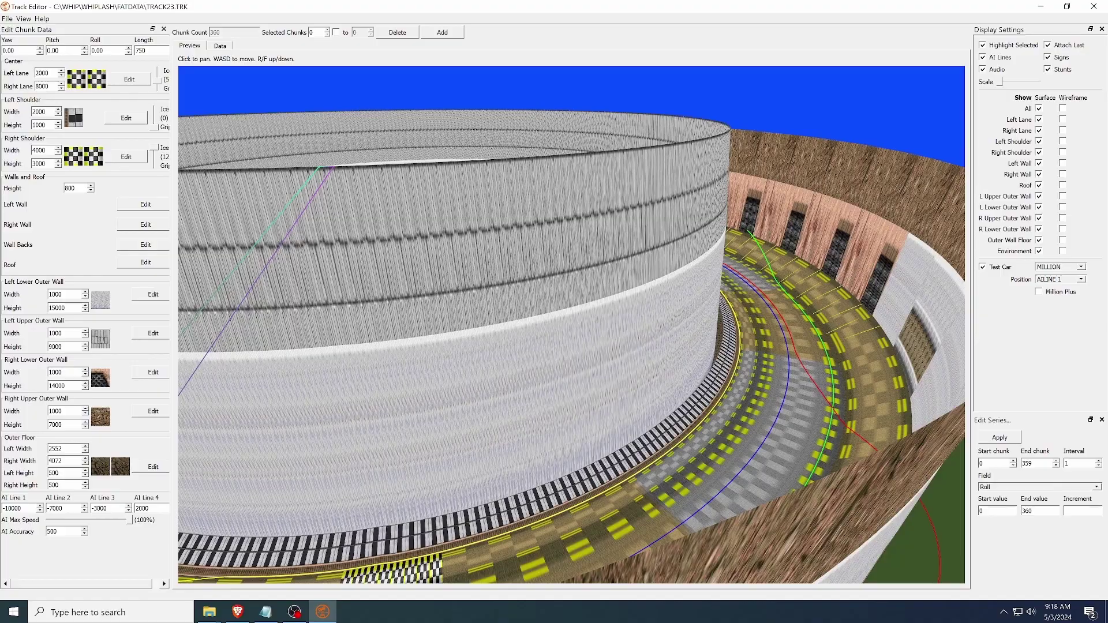
Apply a Roll series from 0 to 360 with an increment of 1 across chunks 0 to 359
{"action": "left_click", "coordinate": [994, 435]}
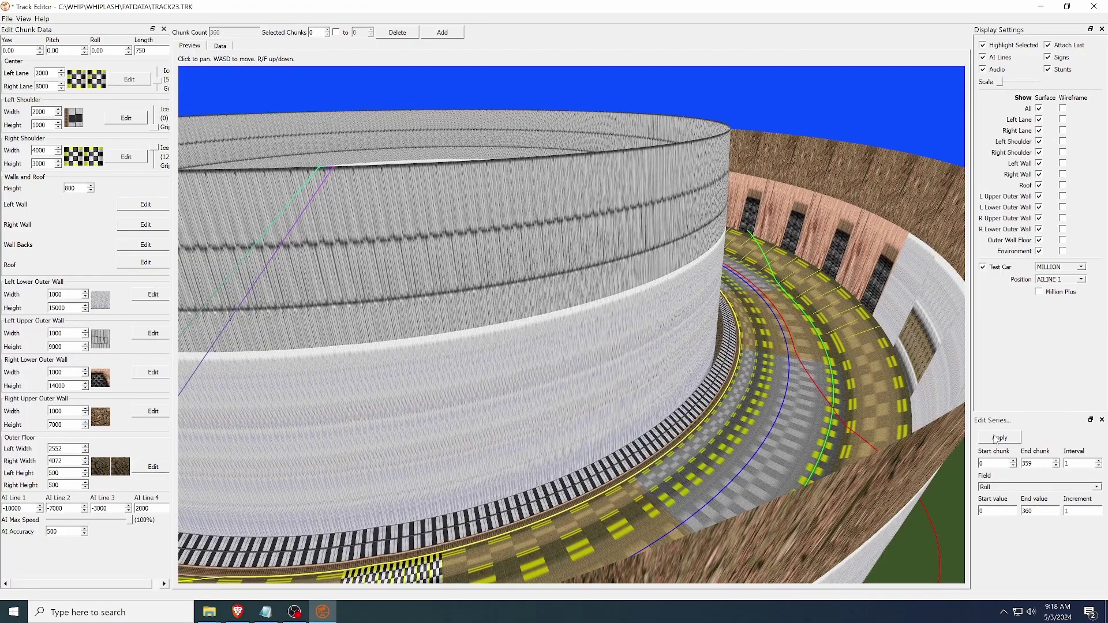
{"action": "left_click_drag", "start_coordinate": [861, 414], "coordinate": [796, 417]}
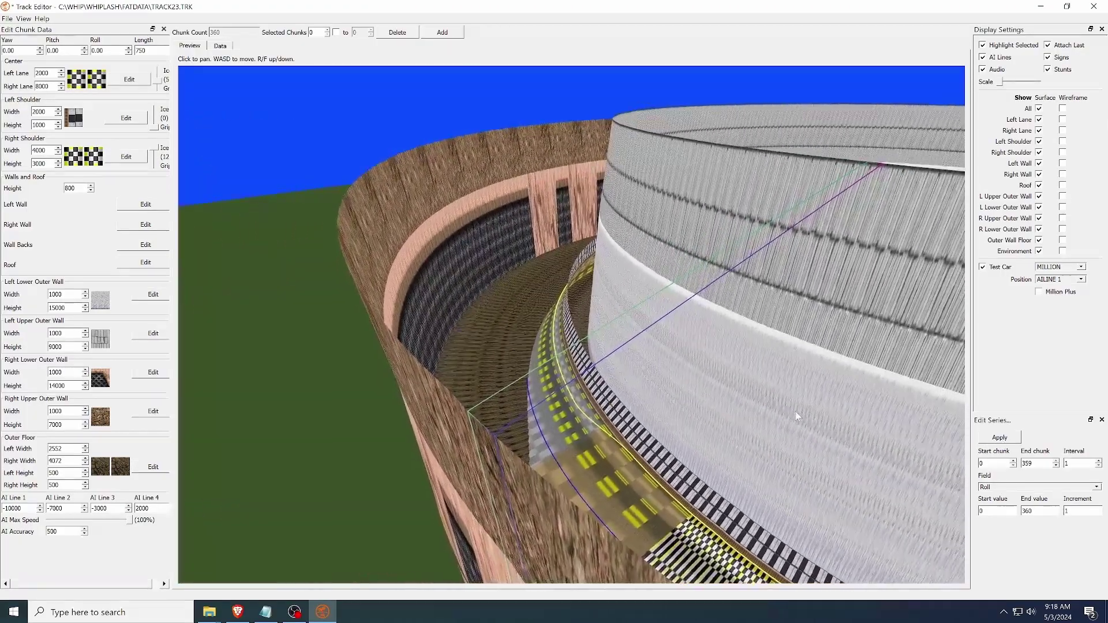
Show the global track settings and open the debug log
{"action": "left_click", "coordinate": [23, 18]}
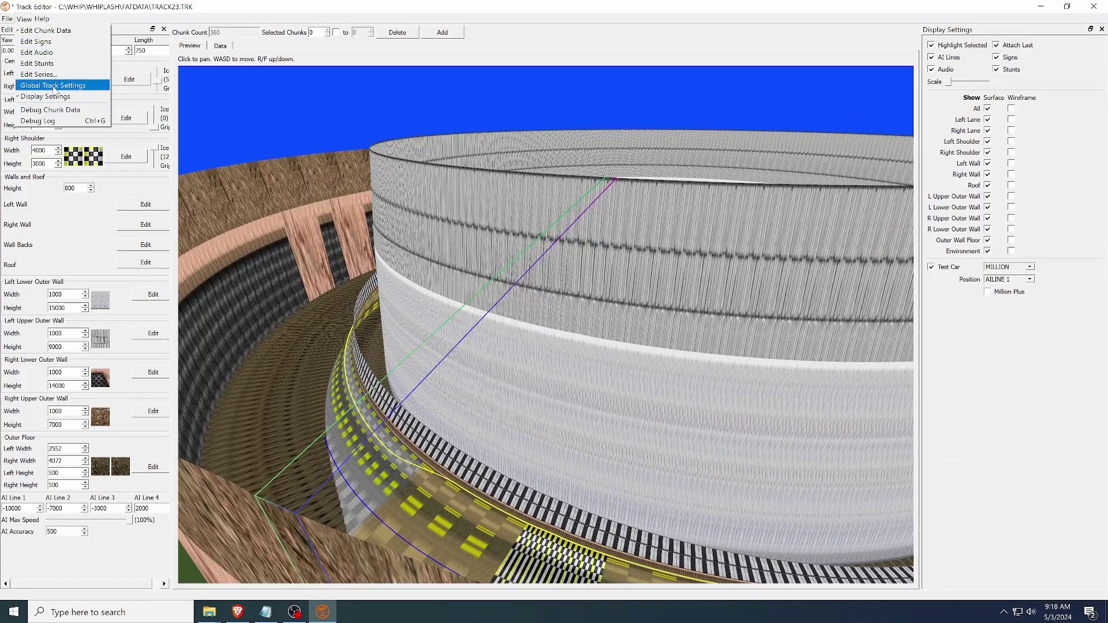
{"action": "left_click", "coordinate": [58, 85]}
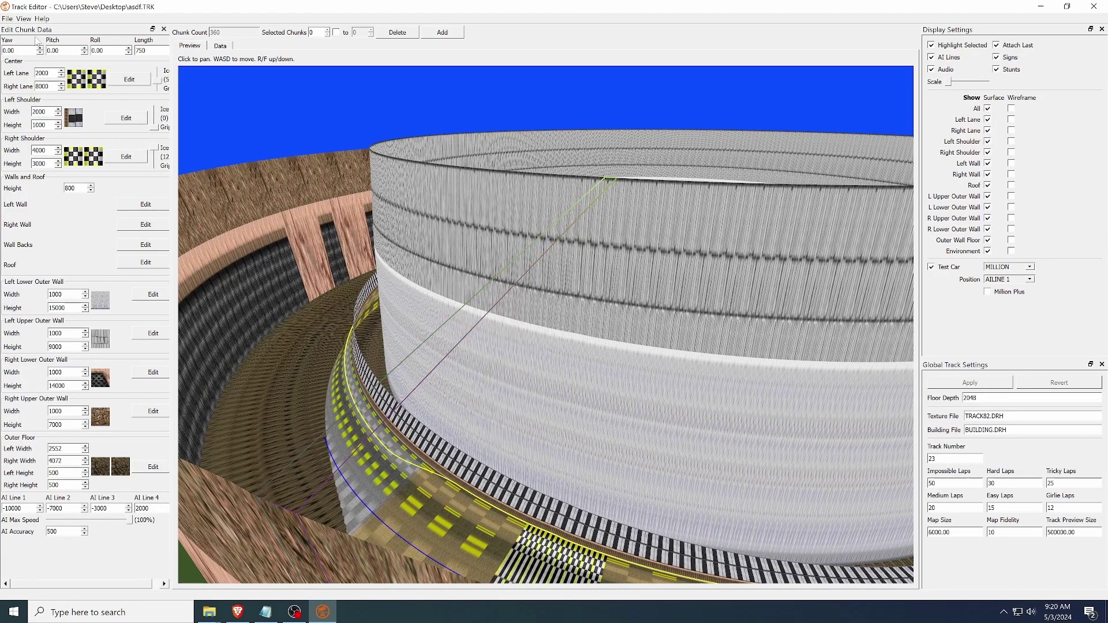
{"action": "left_click", "coordinate": [24, 18]}
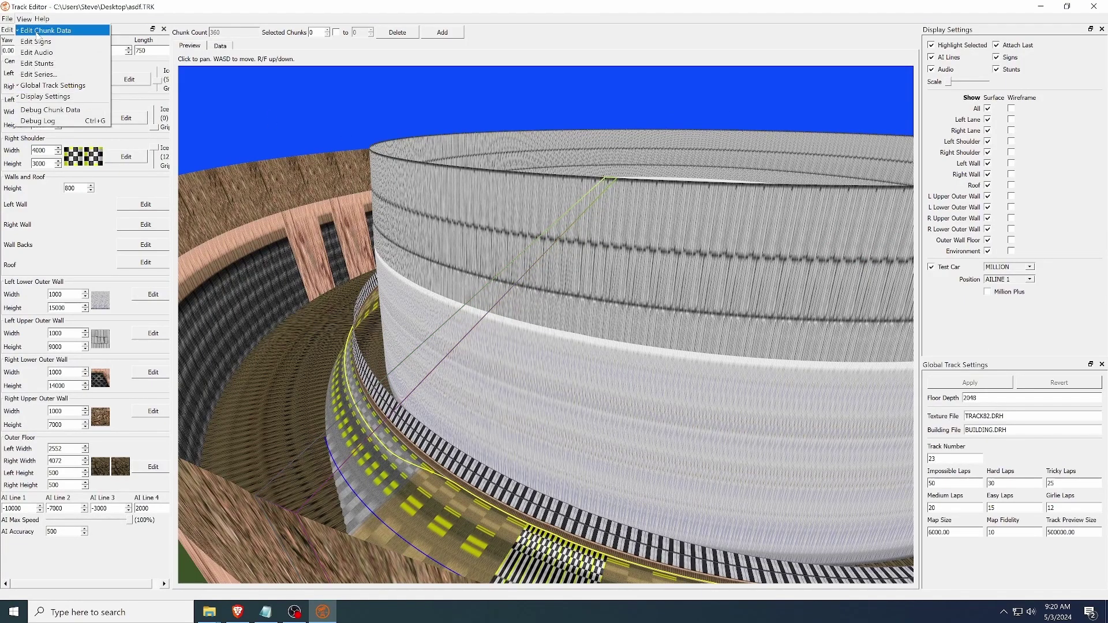
{"action": "left_click", "coordinate": [53, 121]}
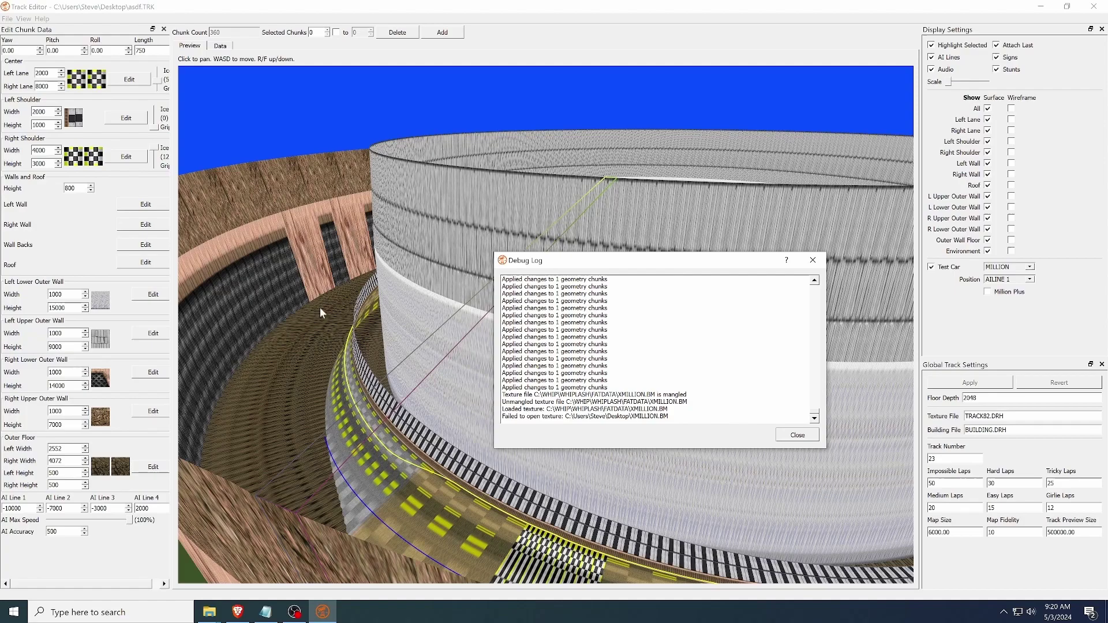
Load the asdf.TRK track from the Desktop folder and reopen the debug log
{"action": "left_click", "coordinate": [8, 19]}
{"action": "left_click", "coordinate": [35, 43]}
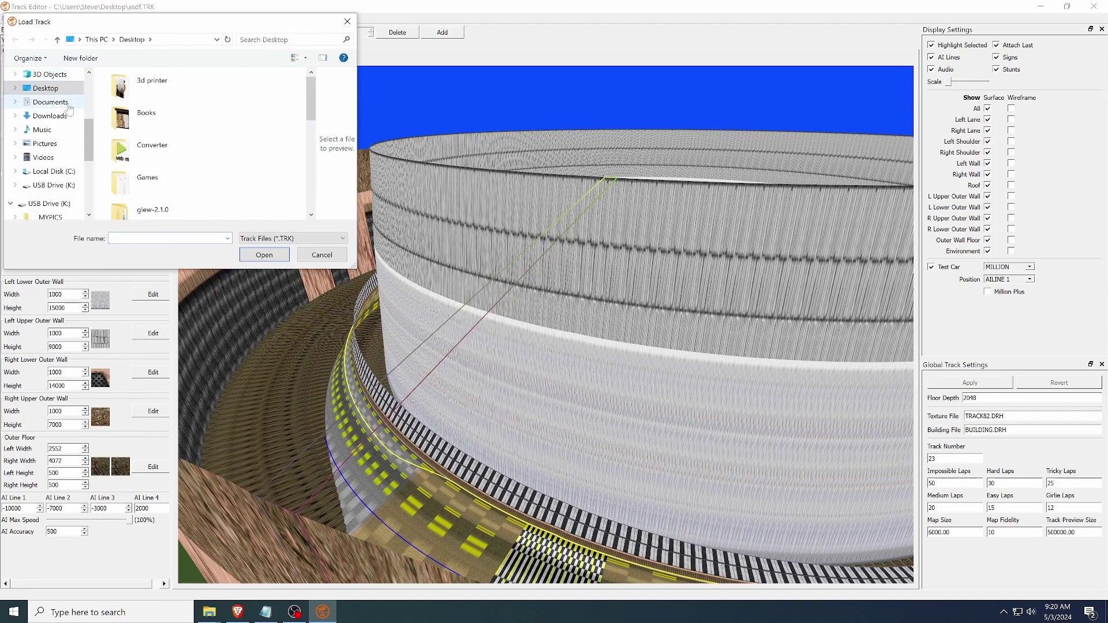
{"action": "scroll", "coordinate": [146, 151], "scroll_direction": "down", "scroll_amount": 3}
{"action": "double_click", "coordinate": [153, 158]}
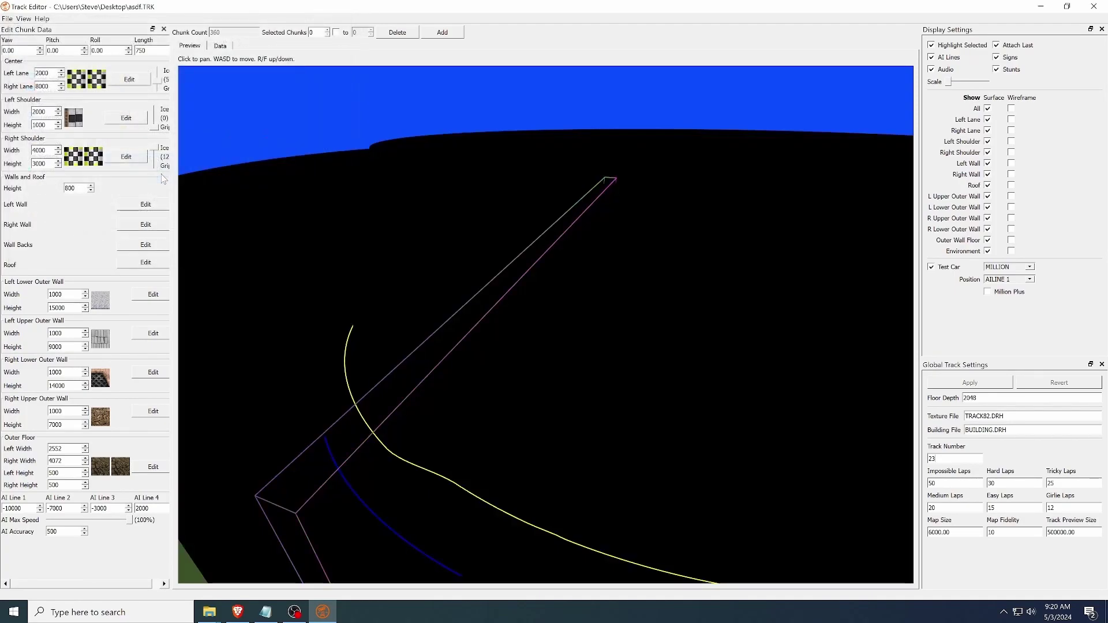
{"action": "left_click", "coordinate": [24, 19]}
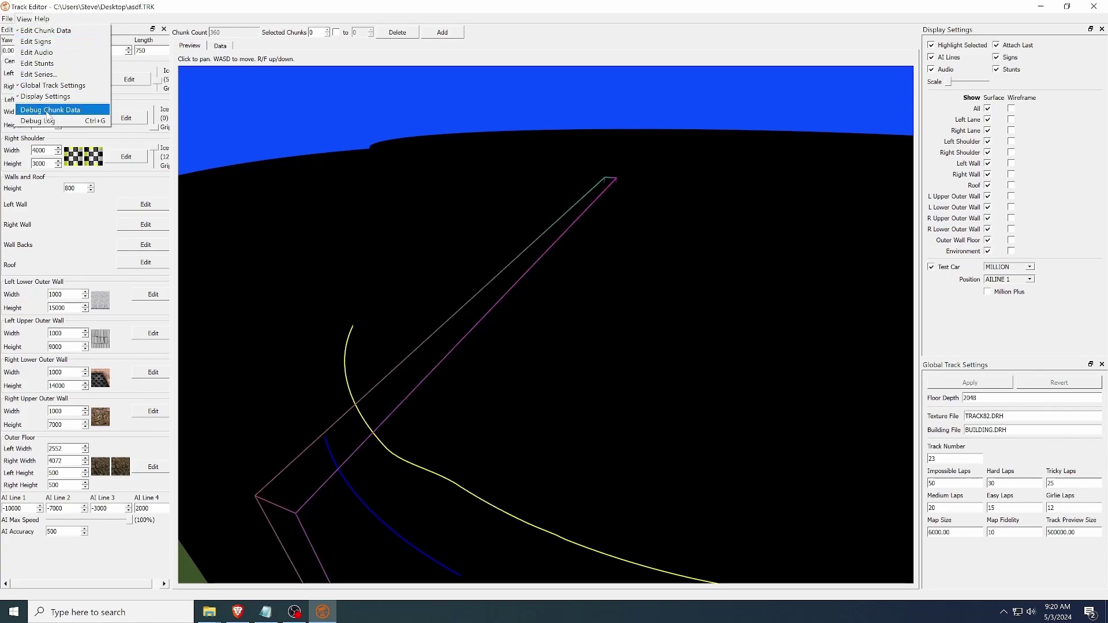
{"action": "left_click", "coordinate": [48, 121]}
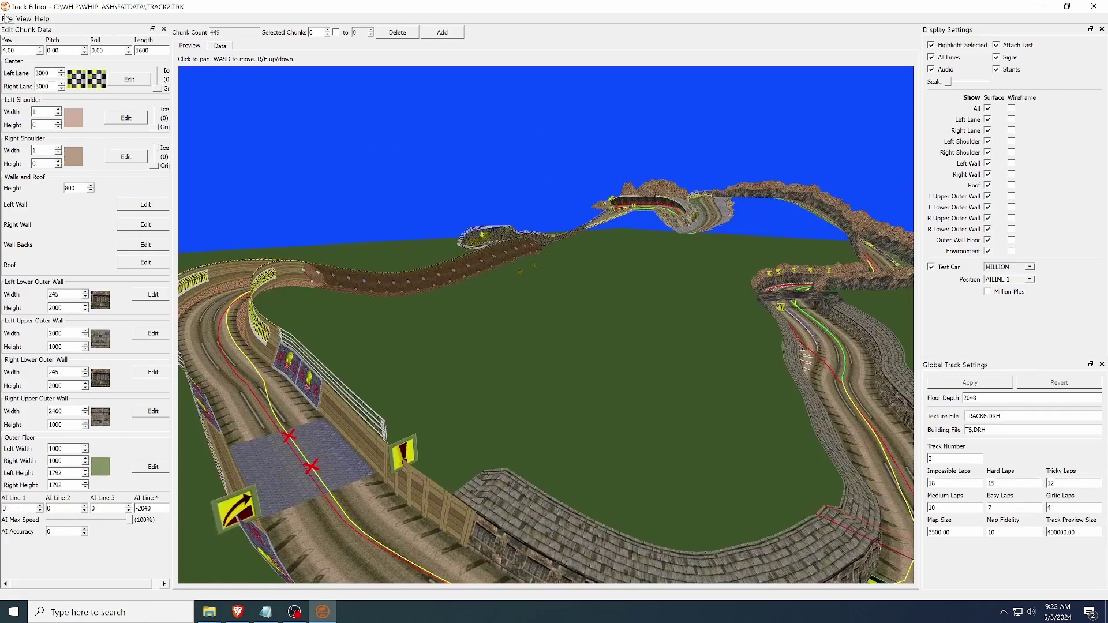
Open the debug chunk data and apply a left shoulder grip of 333 to chunk 0
{"action": "left_click", "coordinate": [24, 19]}
{"action": "left_click", "coordinate": [68, 110]}
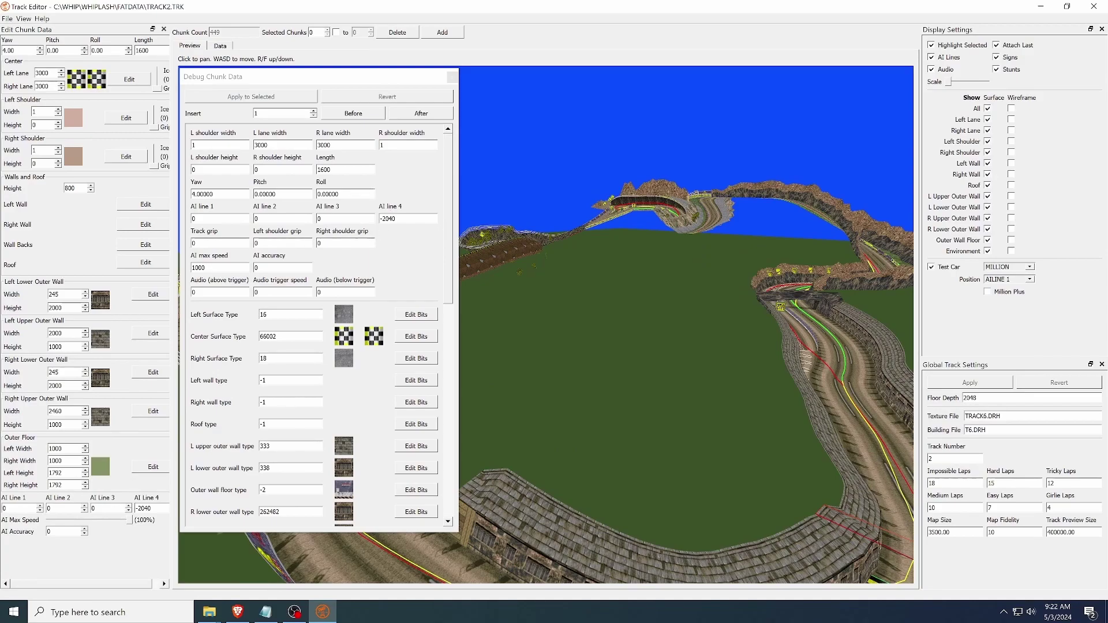
{"action": "left_click", "coordinate": [282, 243]}
{"action": "type", "text": "333"}
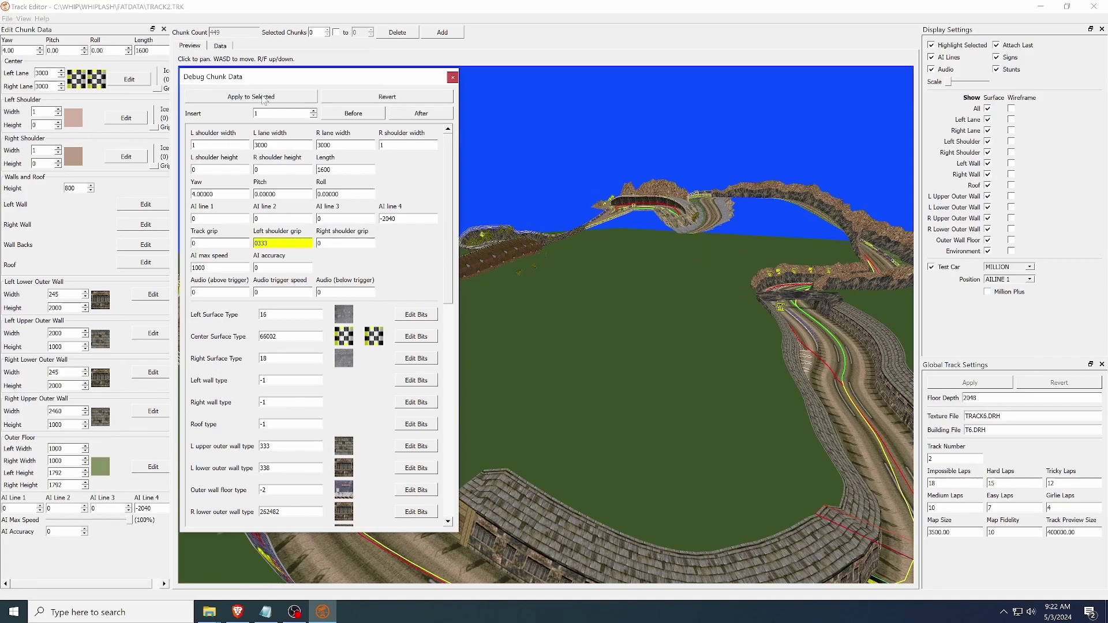
{"action": "left_click", "coordinate": [264, 97]}
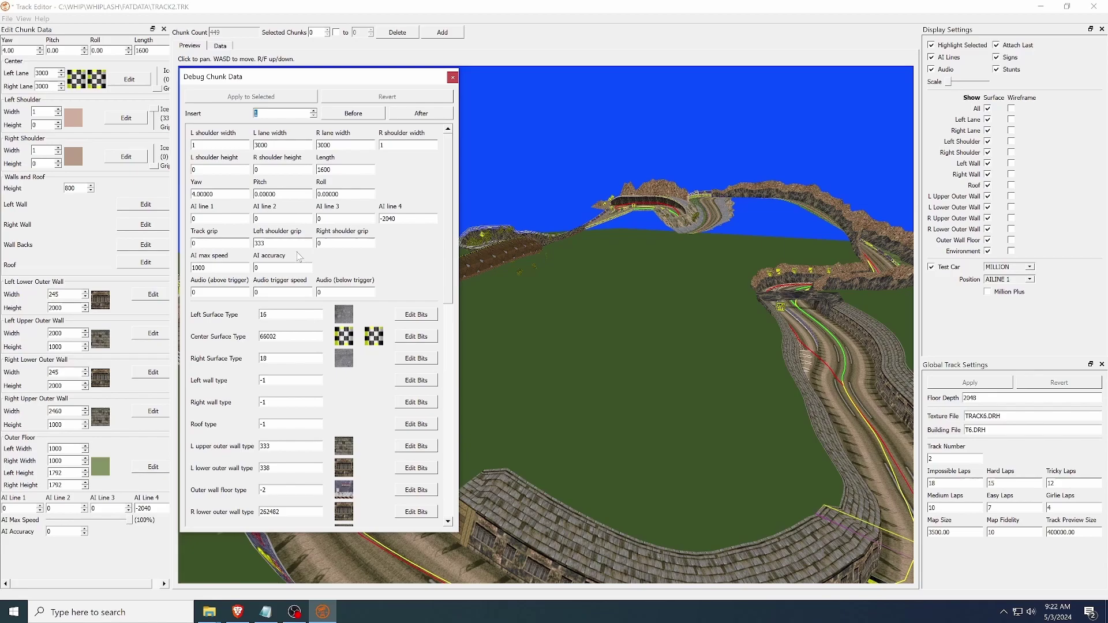
Extend the selection to chunks 0 to 4, enter 3 for AI line 2 in the debug chunk data, and revert the edit
{"action": "left_click", "coordinate": [337, 32]}
{"action": "left_click", "coordinate": [370, 30]}
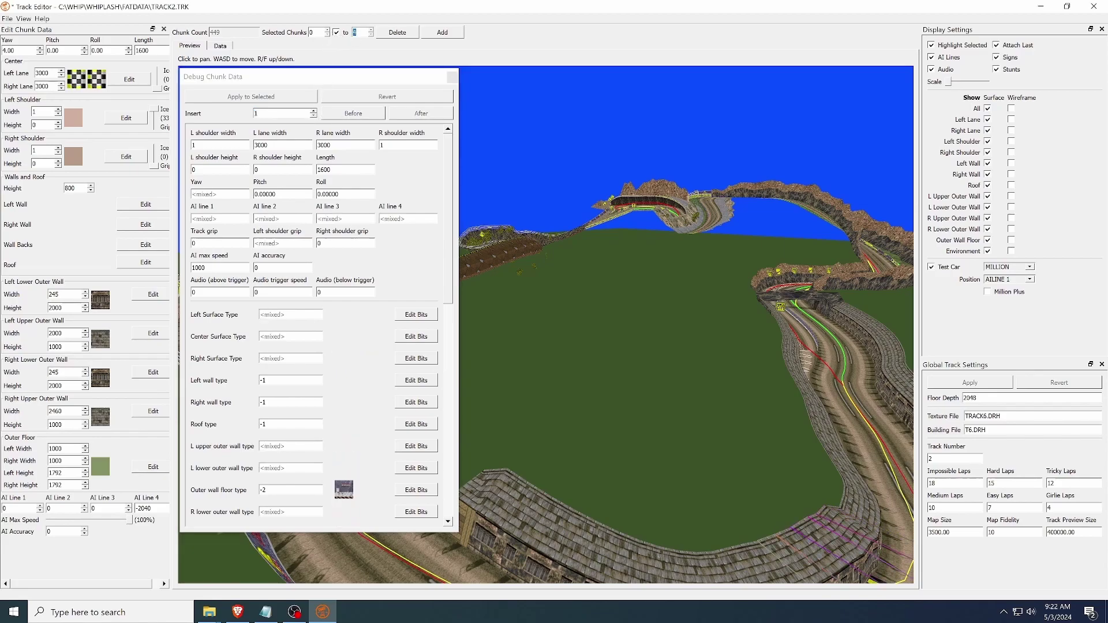
{"action": "left_click", "coordinate": [307, 218]}
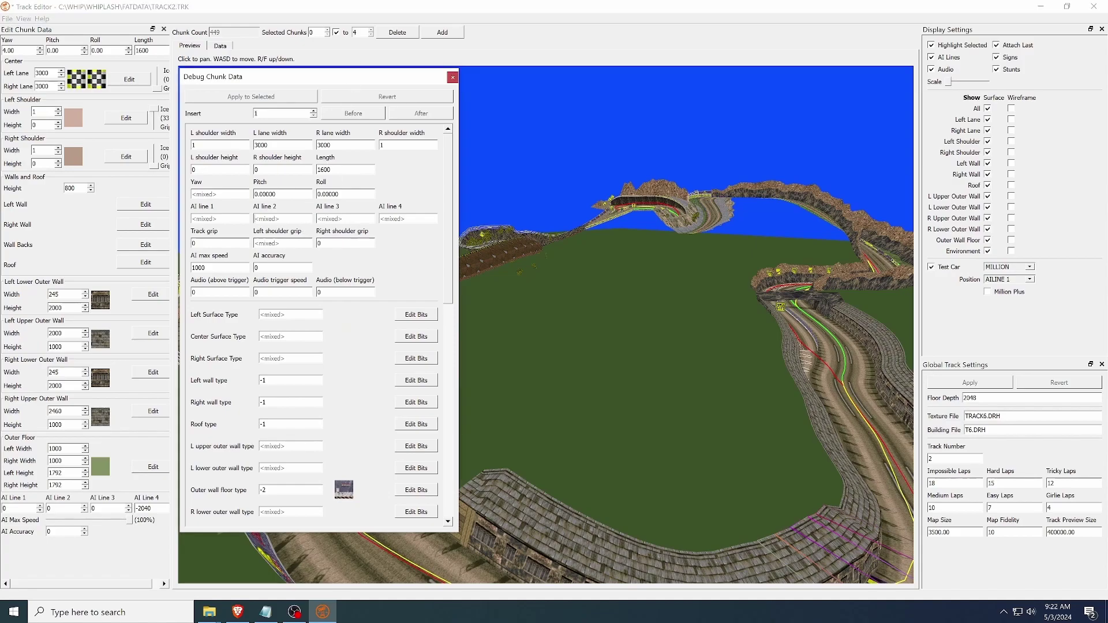
{"action": "type", "text": "3"}
{"action": "left_click", "coordinate": [377, 99]}
Limit the selection to chunk 0 and review its remaining debug values down to the sign and stunt fields
{"action": "scroll", "coordinate": [382, 403], "scroll_direction": "down", "scroll_amount": 3}
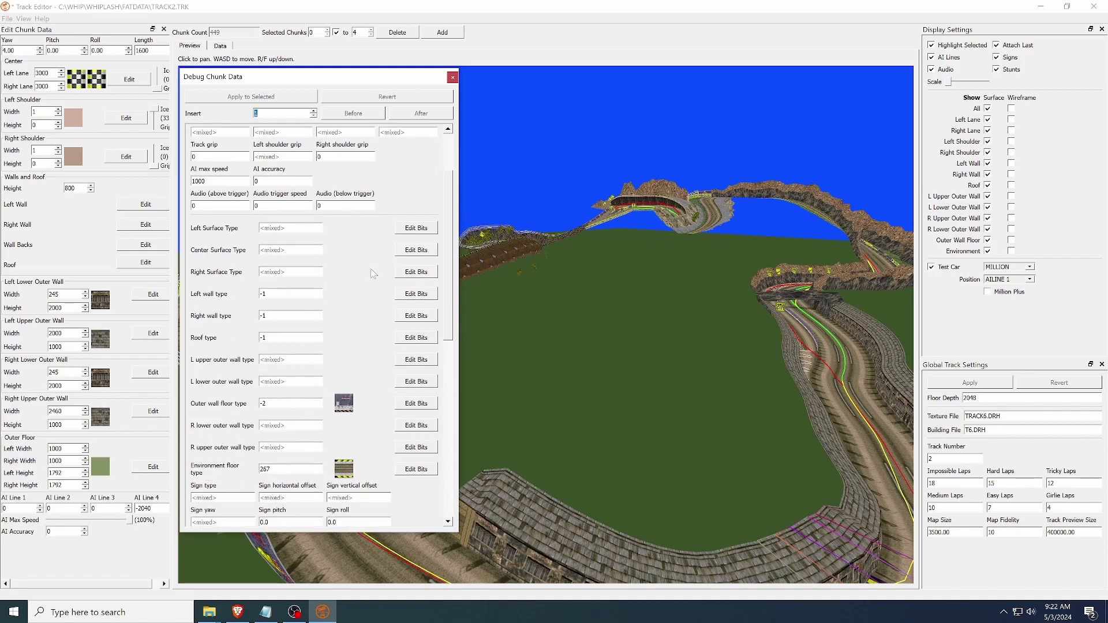
{"action": "left_click", "coordinate": [337, 32]}
{"action": "scroll", "coordinate": [369, 323], "scroll_direction": "down", "scroll_amount": 12}
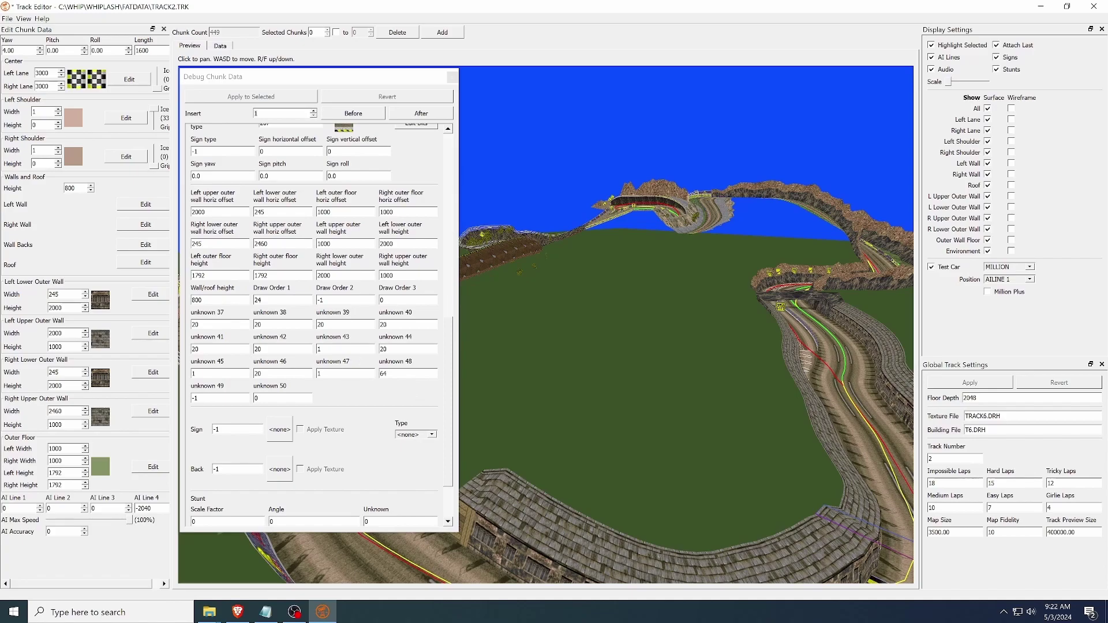
View the Roller GitHub repository in the browser, and switch to File Explorer to open the repository's external\Qt5\lib folder
{"action": "left_click", "coordinate": [237, 612]}
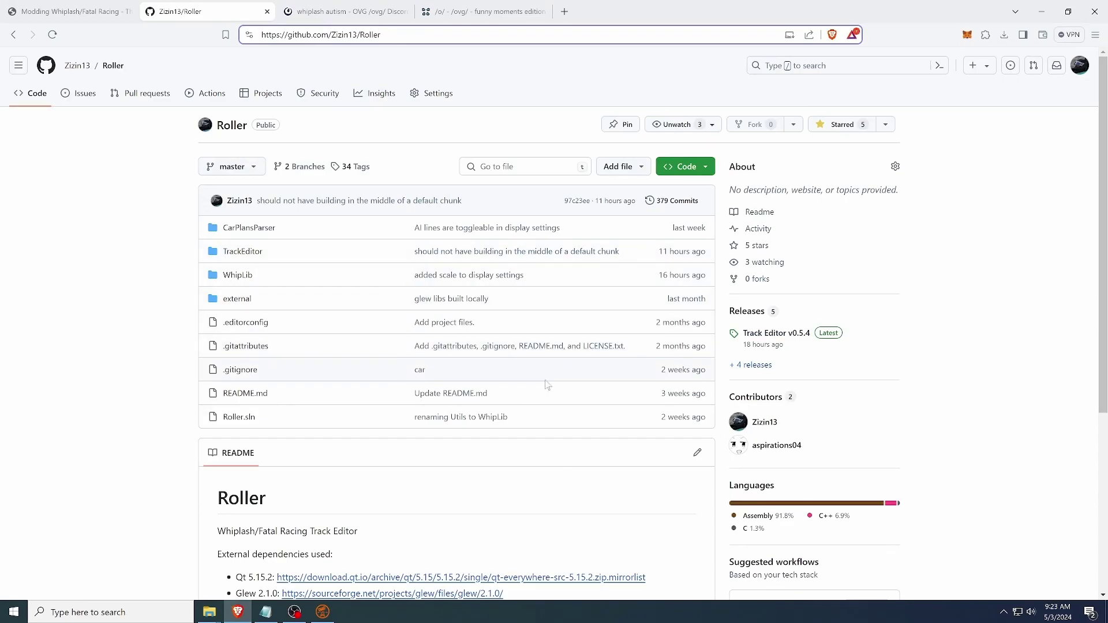
{"action": "key", "text": "alt+Tab"}
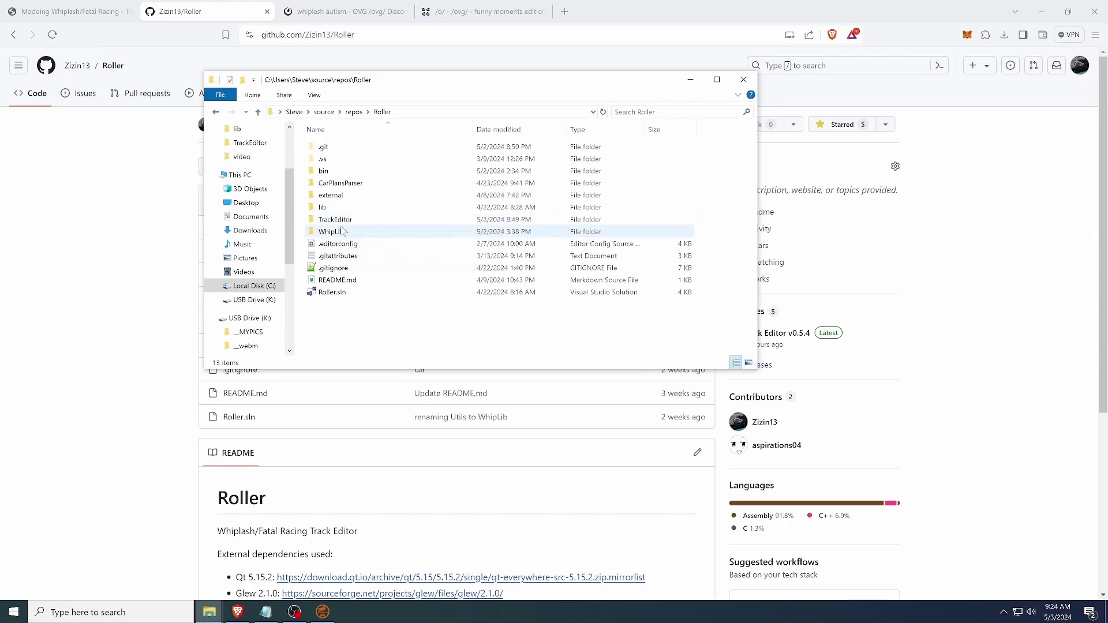
{"action": "double_click", "coordinate": [329, 196]}
{"action": "double_click", "coordinate": [331, 172]}
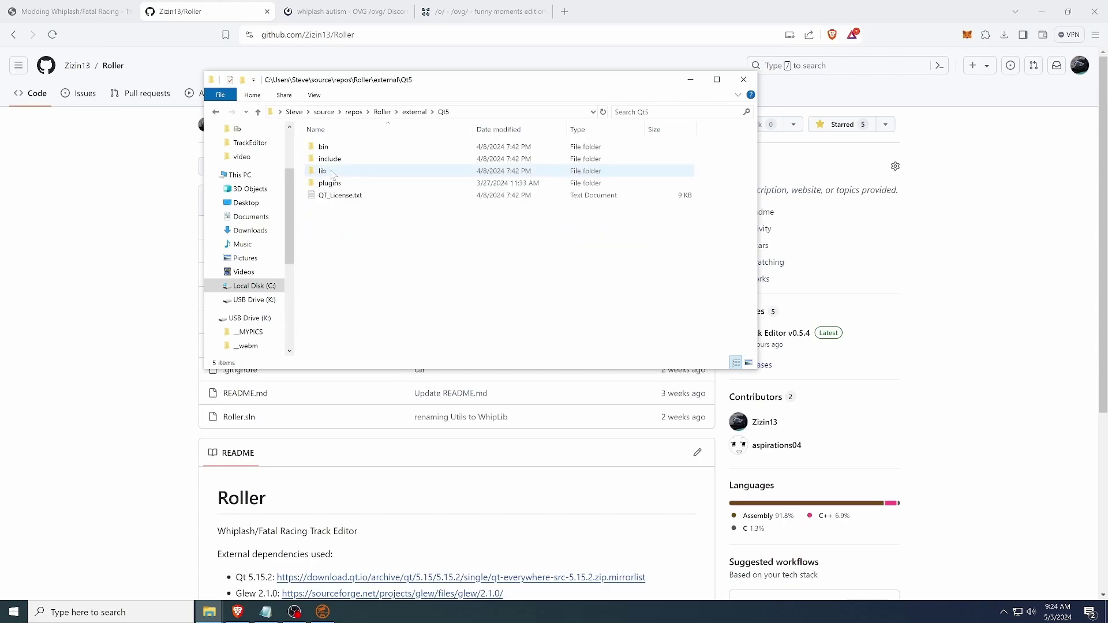
{"action": "double_click", "coordinate": [323, 172]}
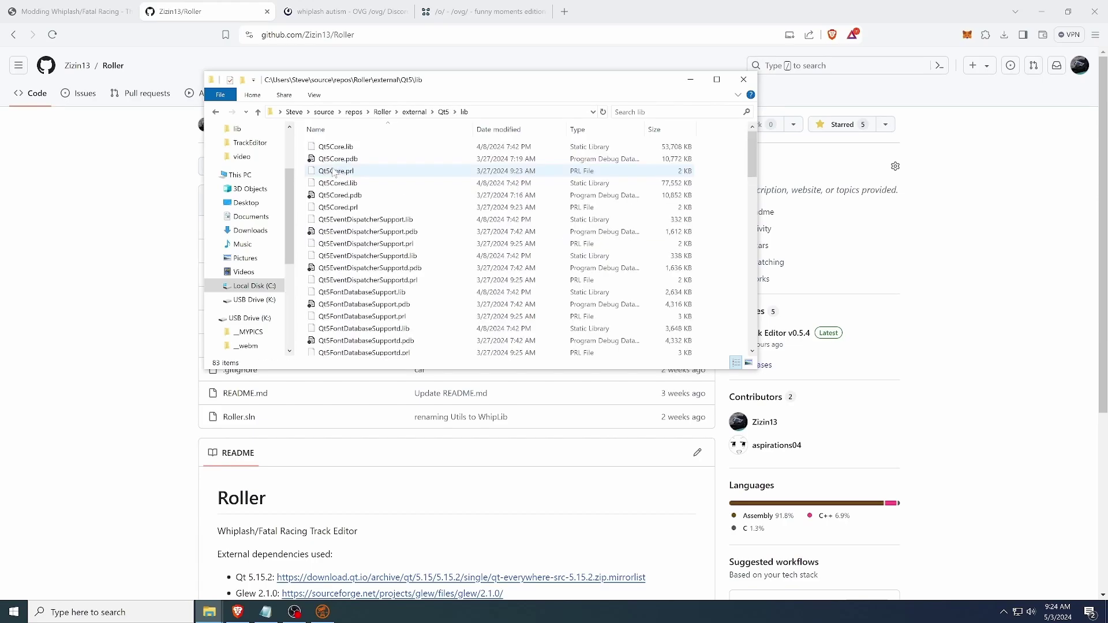
Browse the glm library folder and the Release folder under glew\lib within the external dependencies
{"action": "left_click", "coordinate": [412, 115]}
{"action": "double_click", "coordinate": [333, 163]}
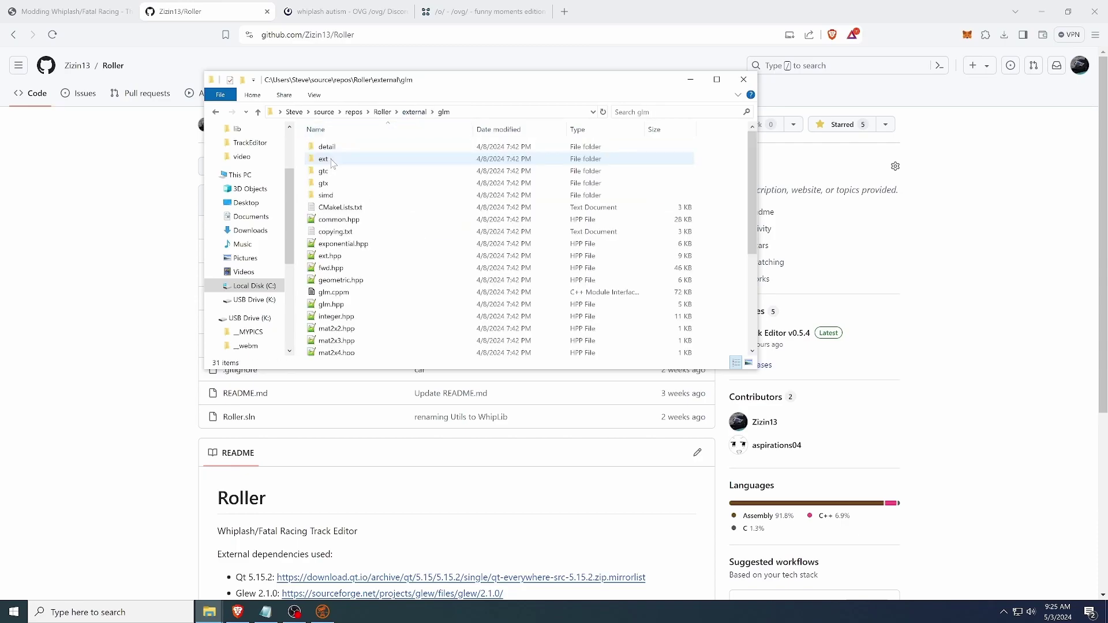
{"action": "left_click", "coordinate": [413, 112]}
{"action": "double_click", "coordinate": [346, 148]}
{"action": "double_click", "coordinate": [355, 159]}
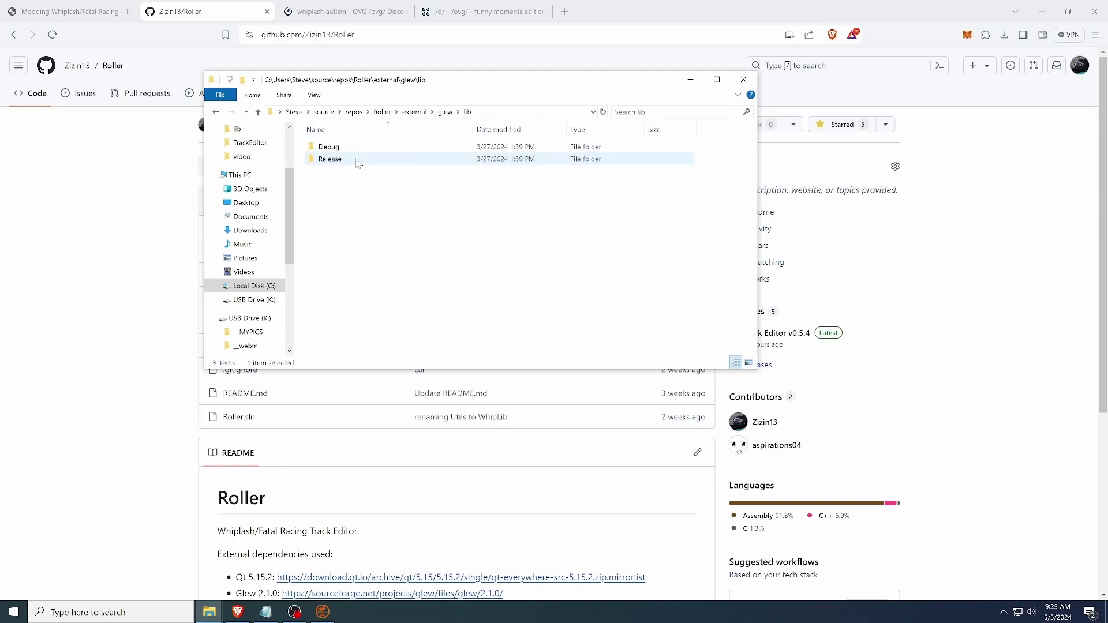
{"action": "double_click", "coordinate": [357, 162]}
{"action": "double_click", "coordinate": [349, 149]}
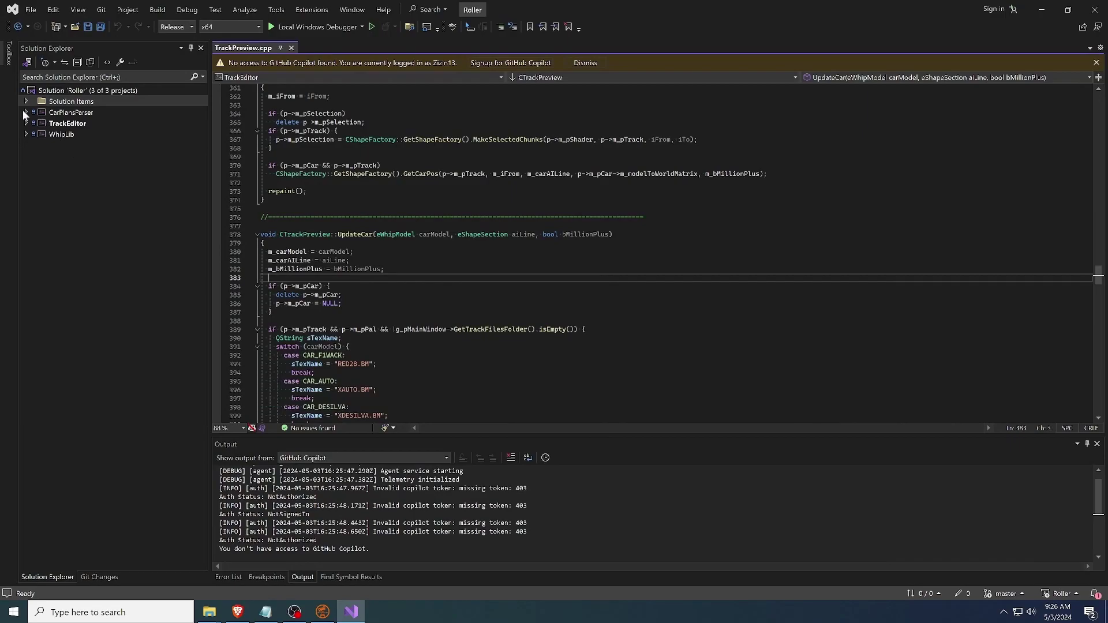
Switch to Visual Studio, open TrackPreview.h from the TrackEditor project's headers, and review the class declaration
{"action": "left_click", "coordinate": [26, 123]}
{"action": "left_click", "coordinate": [36, 157]}
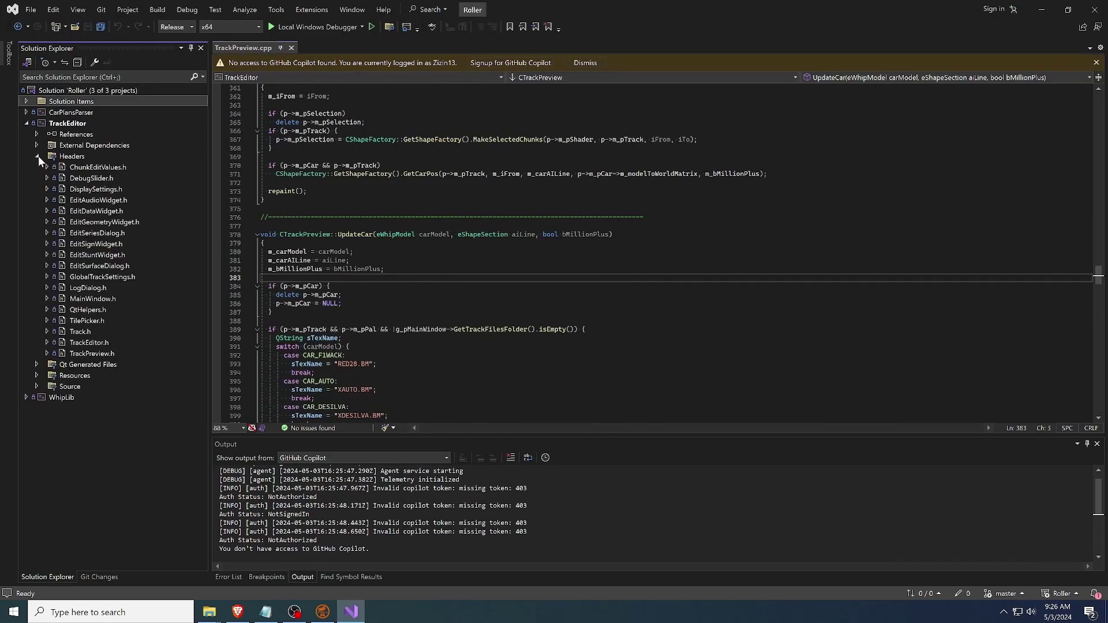
{"action": "double_click", "coordinate": [92, 354]}
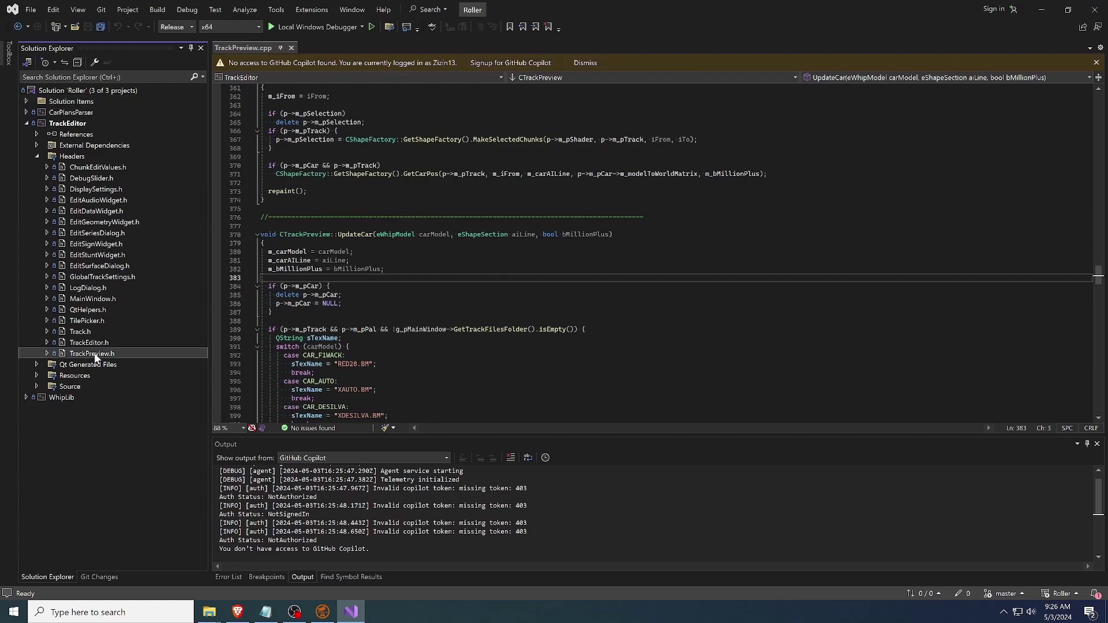
{"action": "scroll", "coordinate": [577, 248], "scroll_direction": "down", "scroll_amount": 2}
{"action": "scroll", "coordinate": [577, 248], "scroll_direction": "down", "scroll_amount": 2}
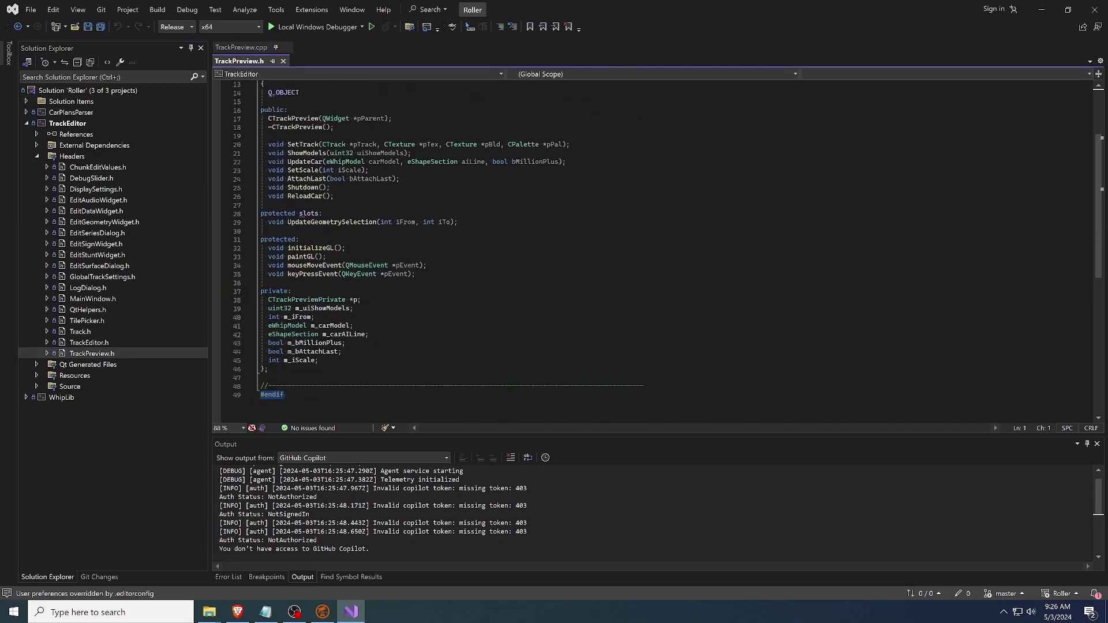
Switch to TrackPreview.cpp and review the implementation of the track preview functions
{"action": "left_click", "coordinate": [251, 47]}
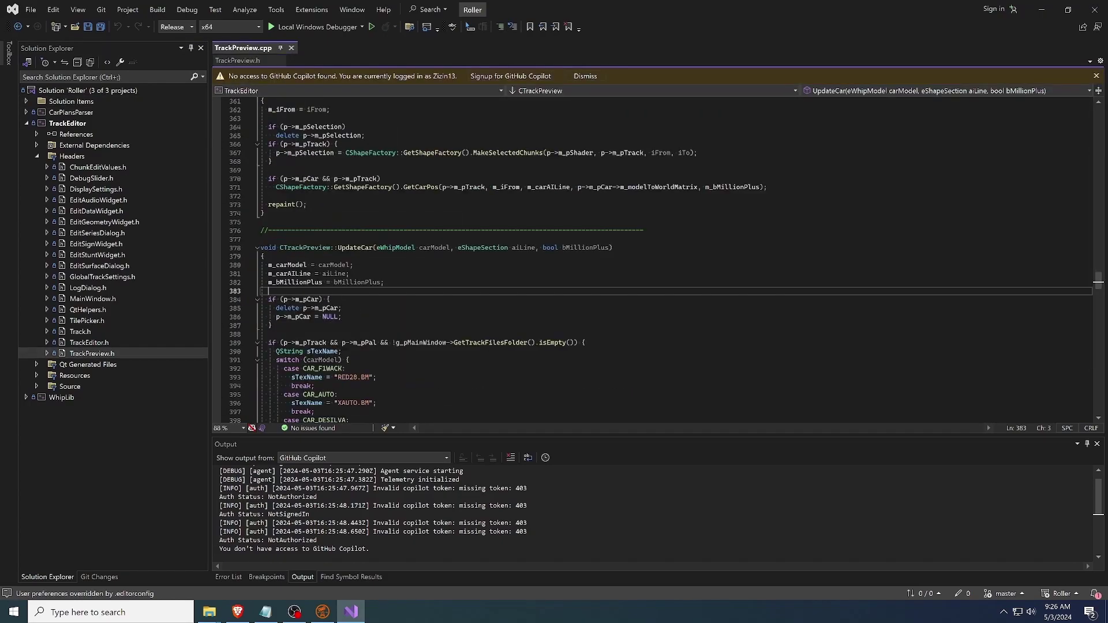
{"action": "scroll", "coordinate": [577, 260], "scroll_direction": "down", "scroll_amount": 7}
{"action": "scroll", "coordinate": [577, 260], "scroll_direction": "up", "scroll_amount": 20}
{"action": "scroll", "coordinate": [577, 260], "scroll_direction": "down", "scroll_amount": 20}
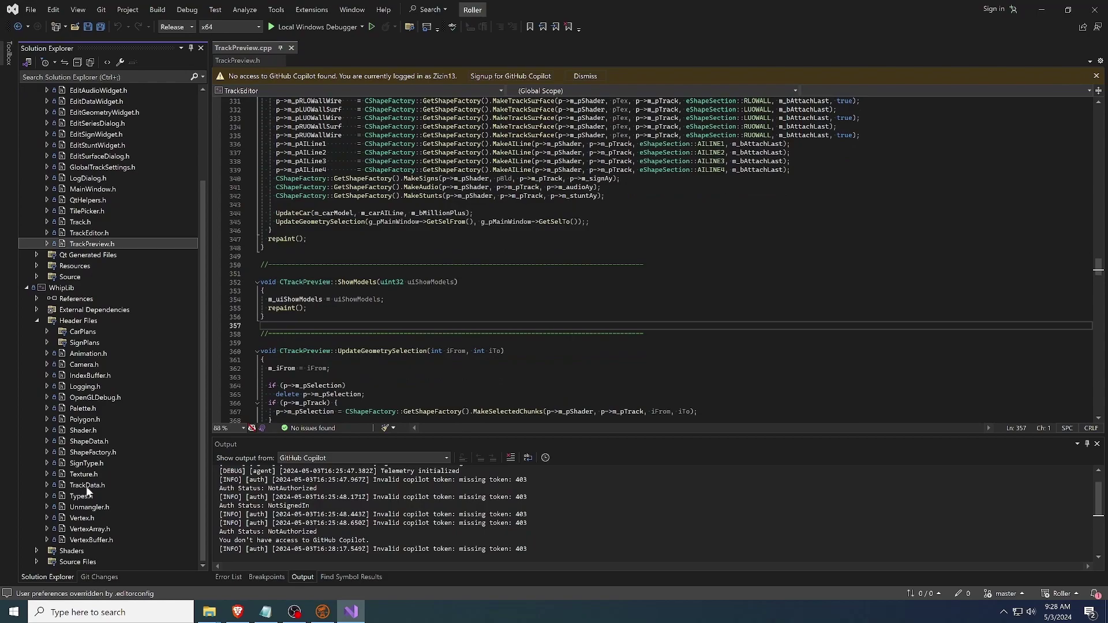
Open TrackData.h from the WhipLib header files and review its track data structures
{"action": "double_click", "coordinate": [87, 484]}
{"action": "scroll", "coordinate": [577, 259], "scroll_direction": "down", "scroll_amount": 20}
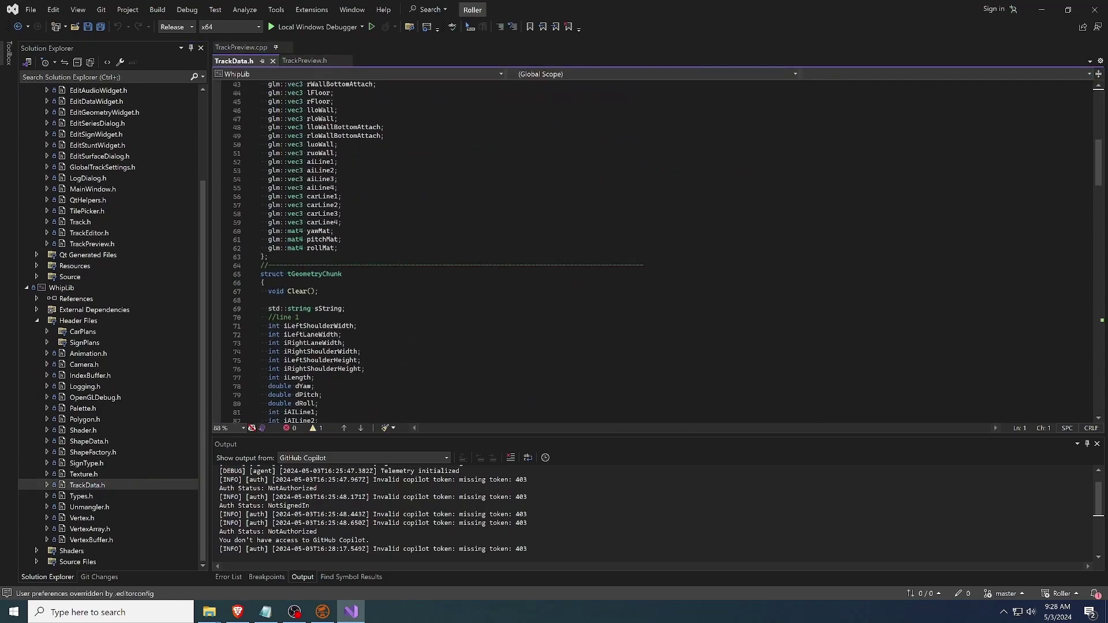
{"action": "scroll", "coordinate": [577, 259], "scroll_direction": "down", "scroll_amount": 20}
Go to the definition of CTrackData::GetShoulder and review the floor and wall geometry functions following it in TrackData.cpp
{"action": "left_click", "coordinate": [310, 222], "text": "ctrl"}
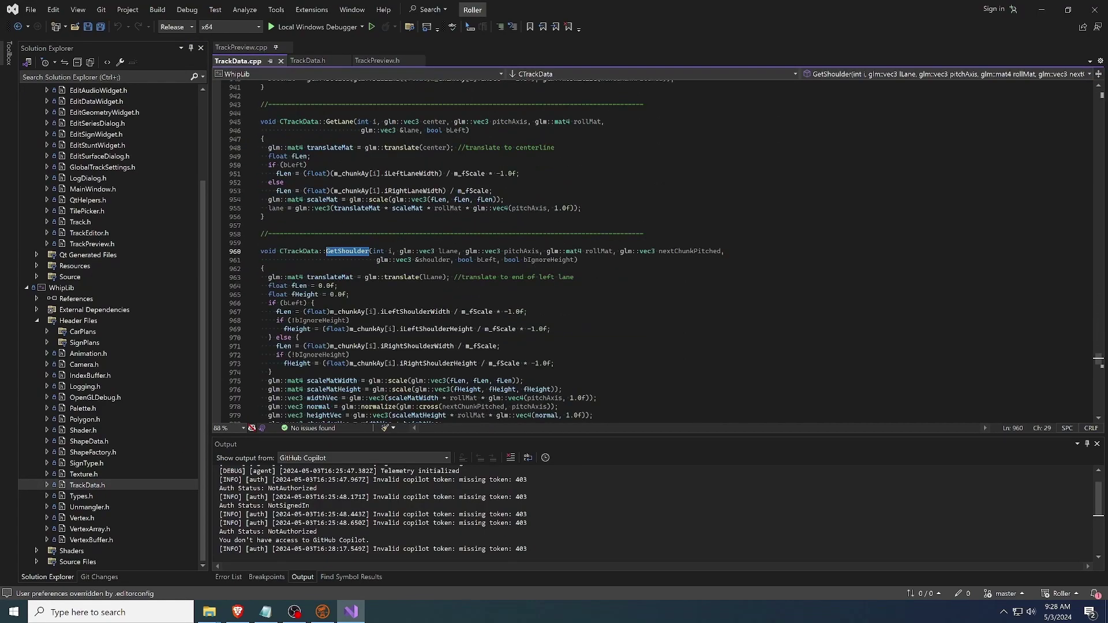
{"action": "scroll", "coordinate": [577, 260], "scroll_direction": "down", "scroll_amount": 5}
{"action": "scroll", "coordinate": [577, 260], "scroll_direction": "down", "scroll_amount": 20}
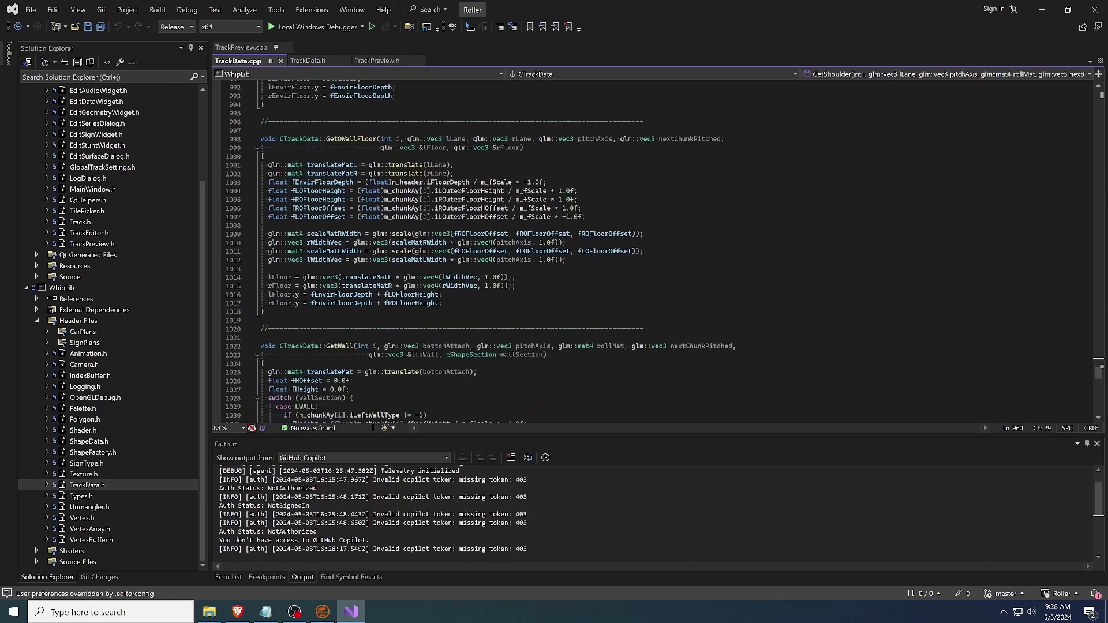
Open ShapeFactory.h from the WhipLib header files and go to the definition of its MakeModel function
{"action": "double_click", "coordinate": [86, 452]}
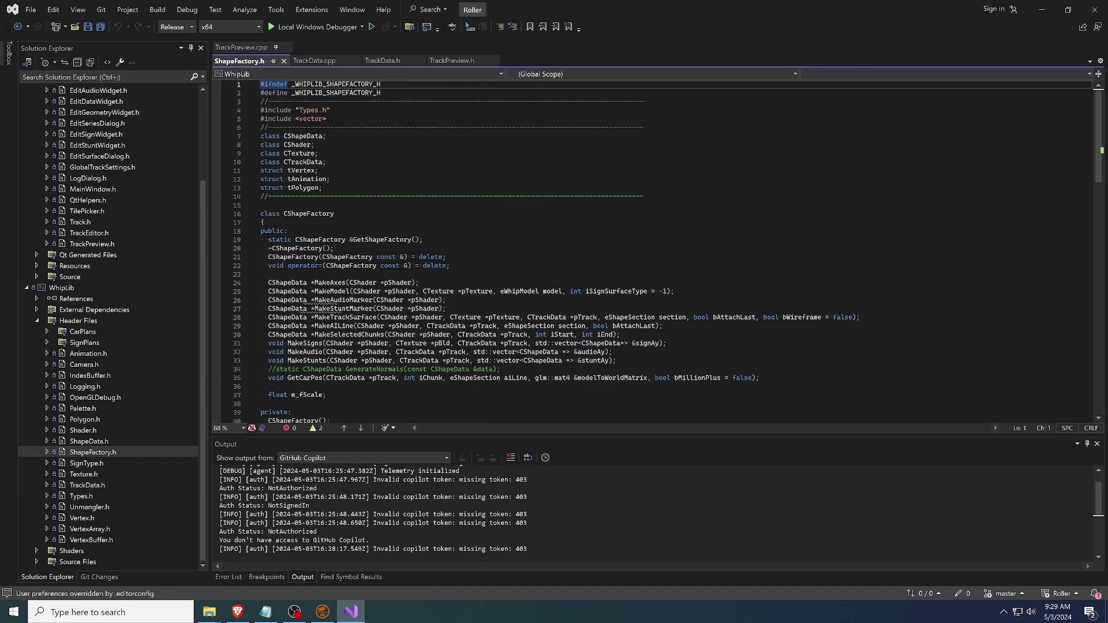
{"action": "left_click", "coordinate": [338, 291]}
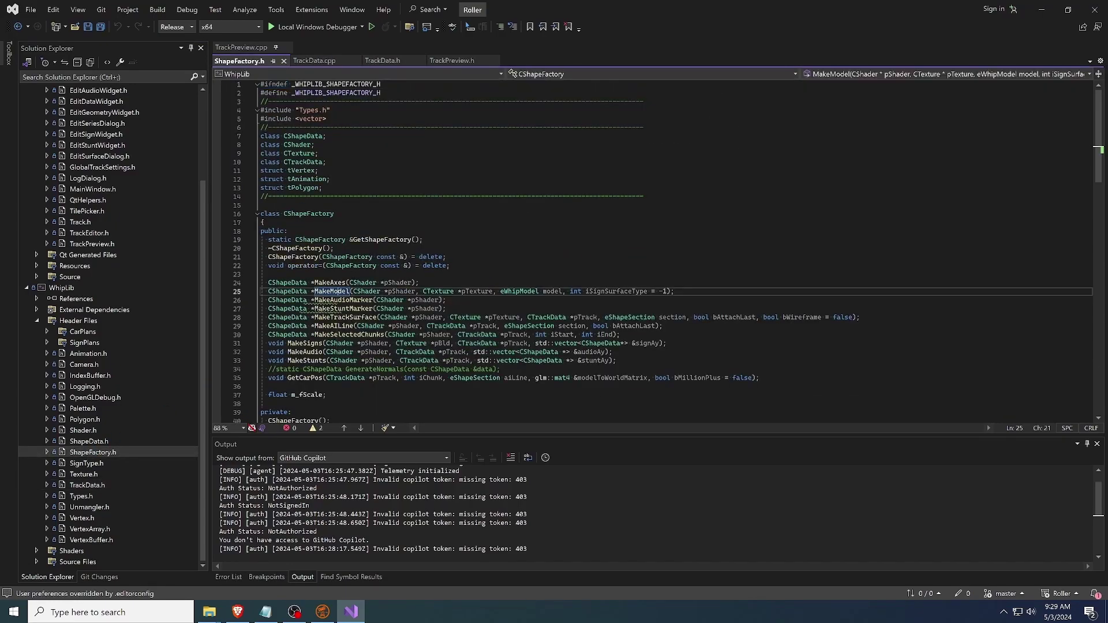
{"action": "key", "text": "F12"}
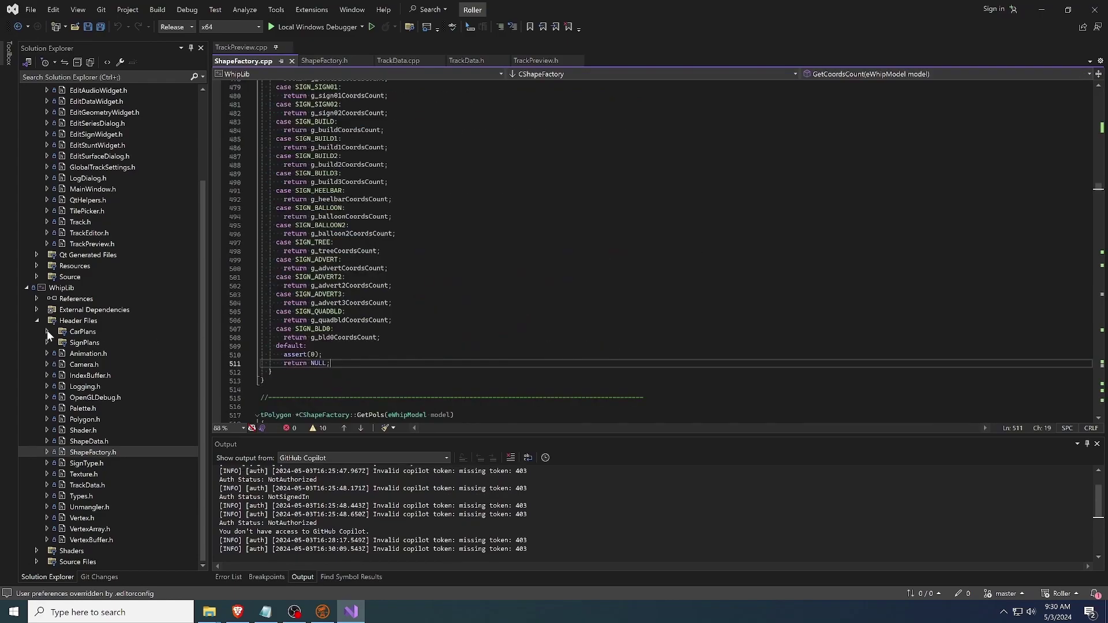
Expand the CarPlans and SignPlans header folders, and review the model data in DesilvaPlans.h
{"action": "left_click", "coordinate": [47, 332]}
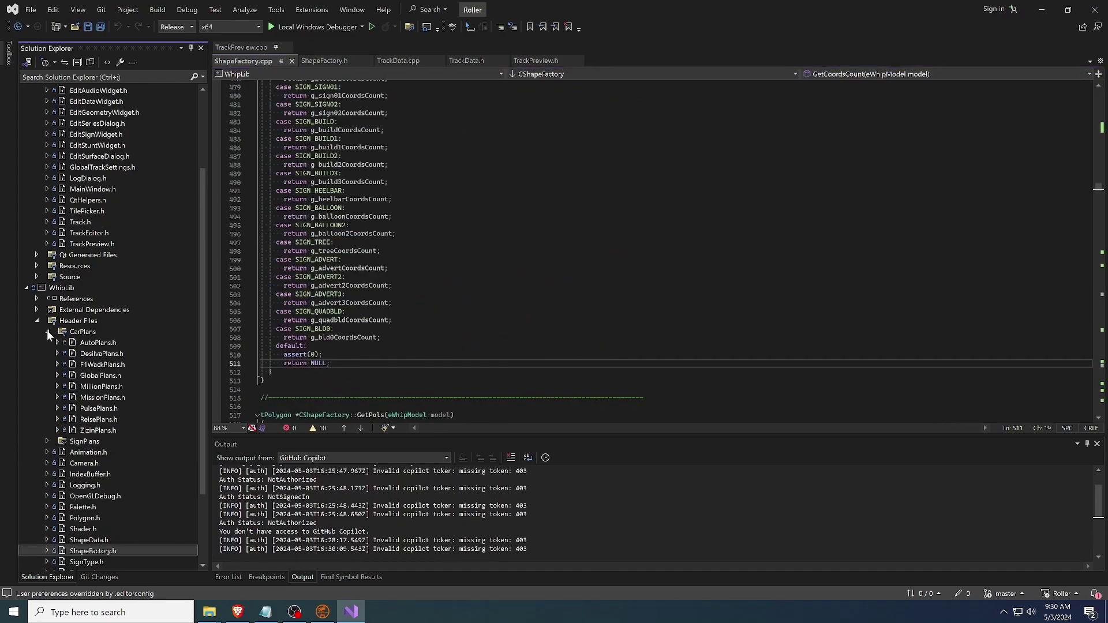
{"action": "left_click", "coordinate": [45, 442]}
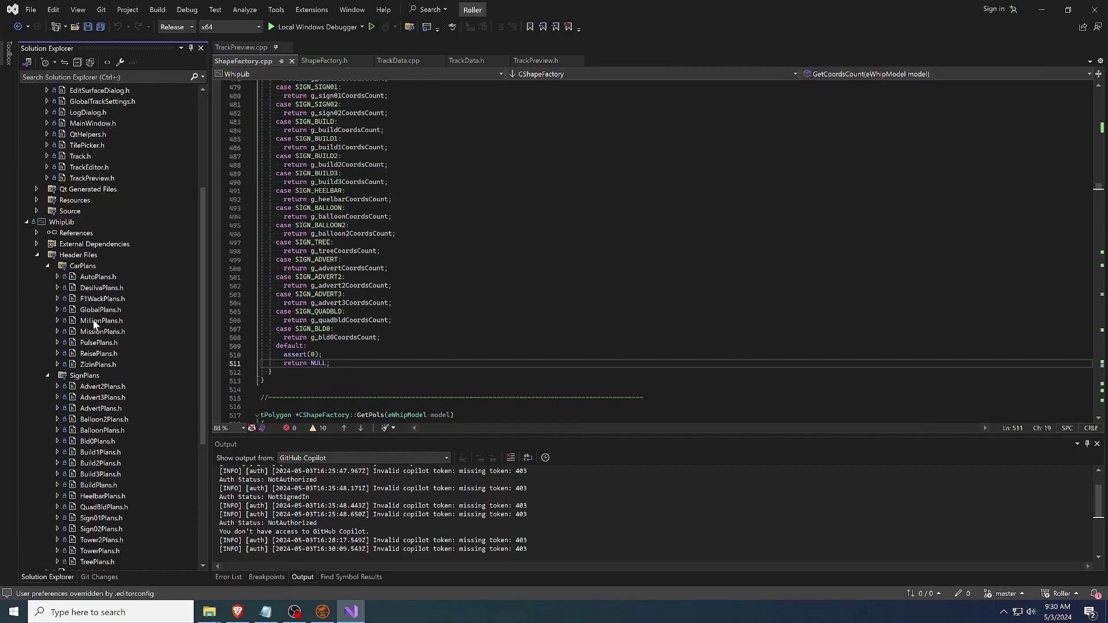
{"action": "double_click", "coordinate": [94, 287]}
{"action": "scroll", "coordinate": [404, 248], "scroll_direction": "down", "scroll_amount": 20}
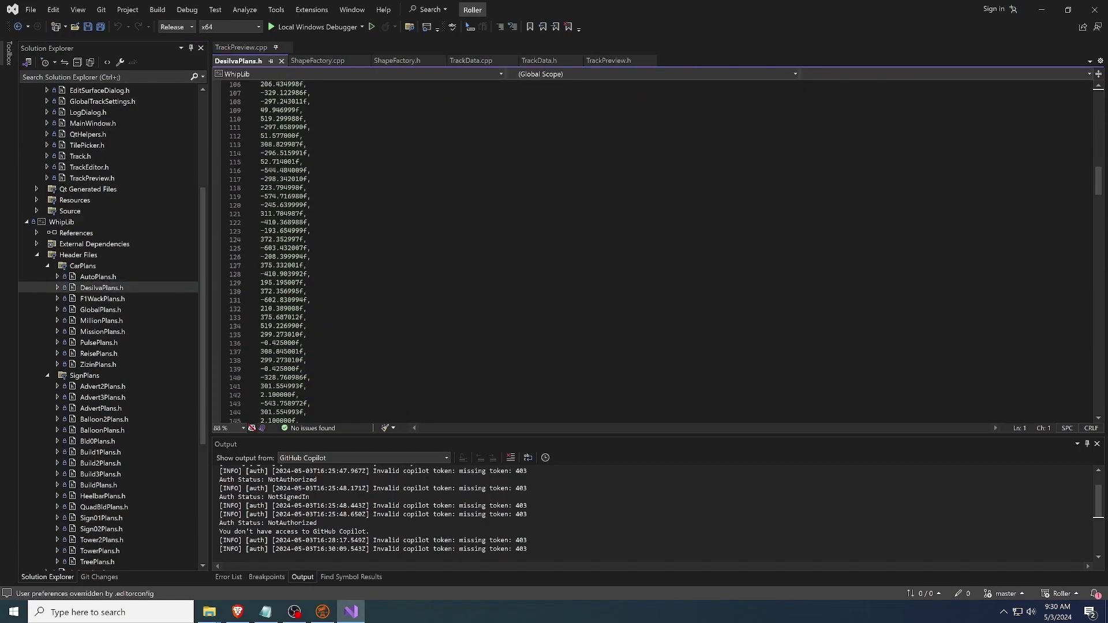
{"action": "scroll", "coordinate": [134, 186], "scroll_direction": "up", "scroll_amount": 7}
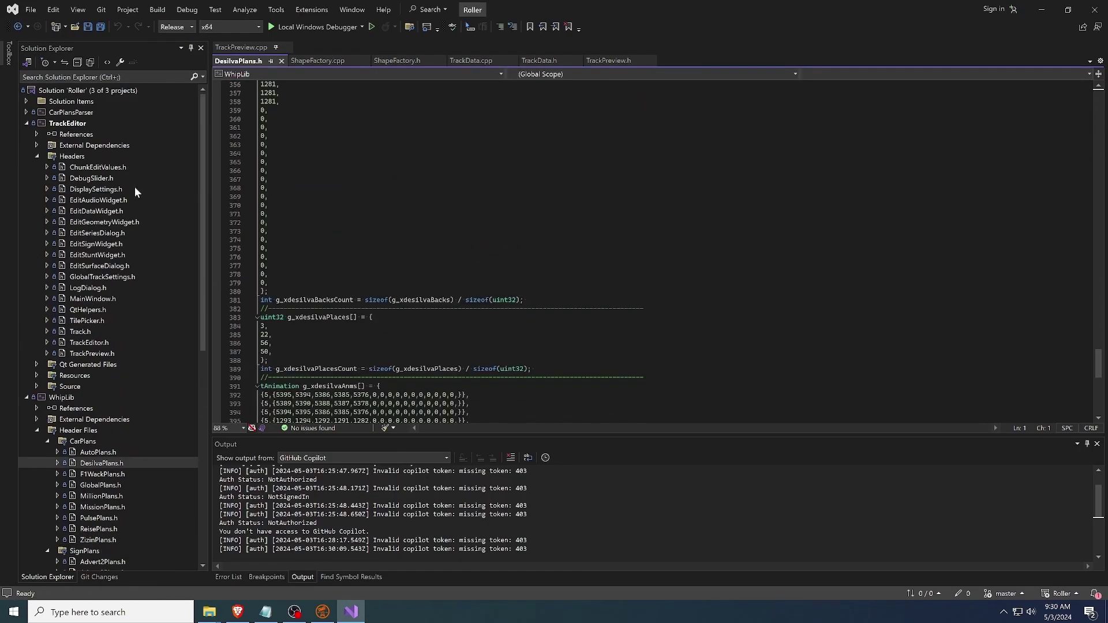
Open Main.cpp from the CarPlansParser project's source files and review the parser code through to its end
{"action": "left_click", "coordinate": [36, 156]}
{"action": "double_click", "coordinate": [80, 166]}
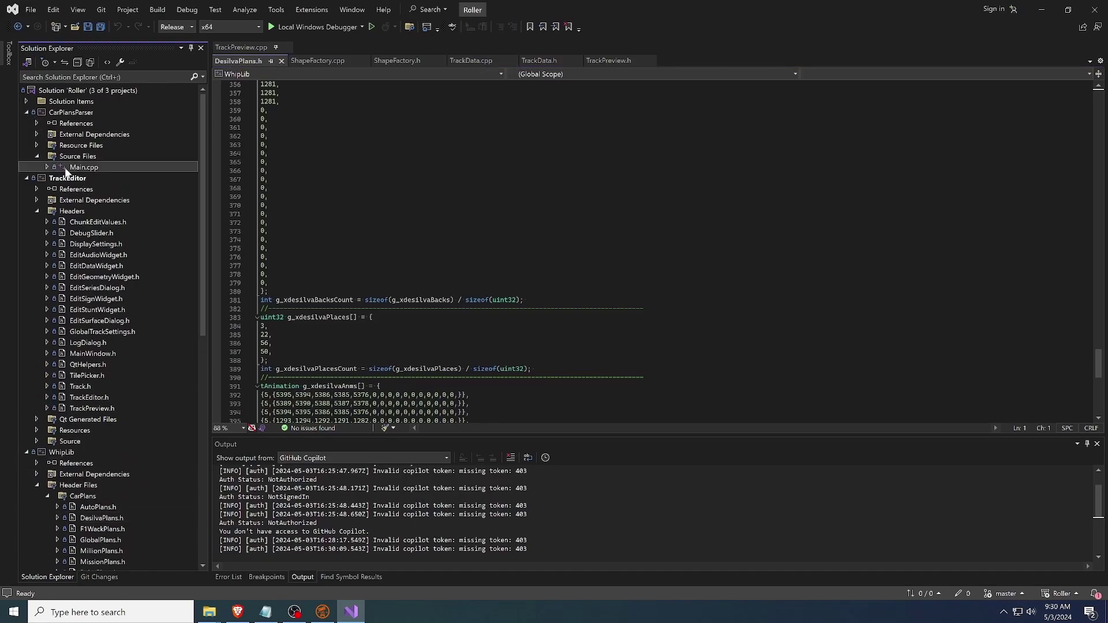
{"action": "scroll", "coordinate": [652, 248], "scroll_direction": "down", "scroll_amount": 7}
{"action": "scroll", "coordinate": [652, 248], "scroll_direction": "down", "scroll_amount": 20}
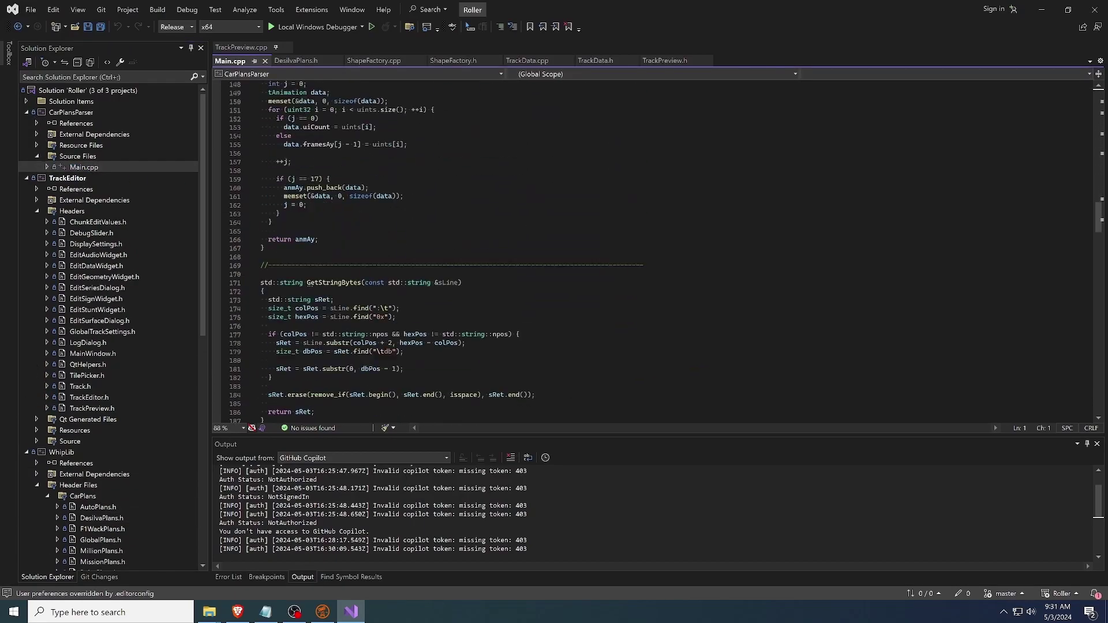
{"action": "scroll", "coordinate": [652, 248], "scroll_direction": "down", "scroll_amount": 20}
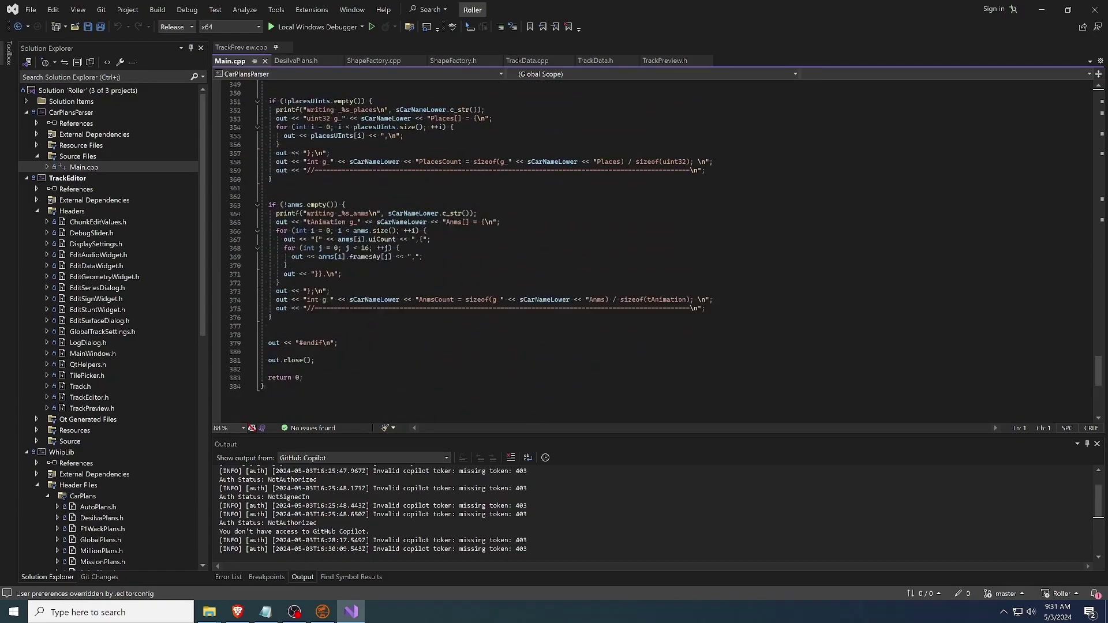
Switch to the Roller repository in File Explorer and open its CarPlansParser folder
{"action": "mouse_move", "coordinate": [212, 615]}
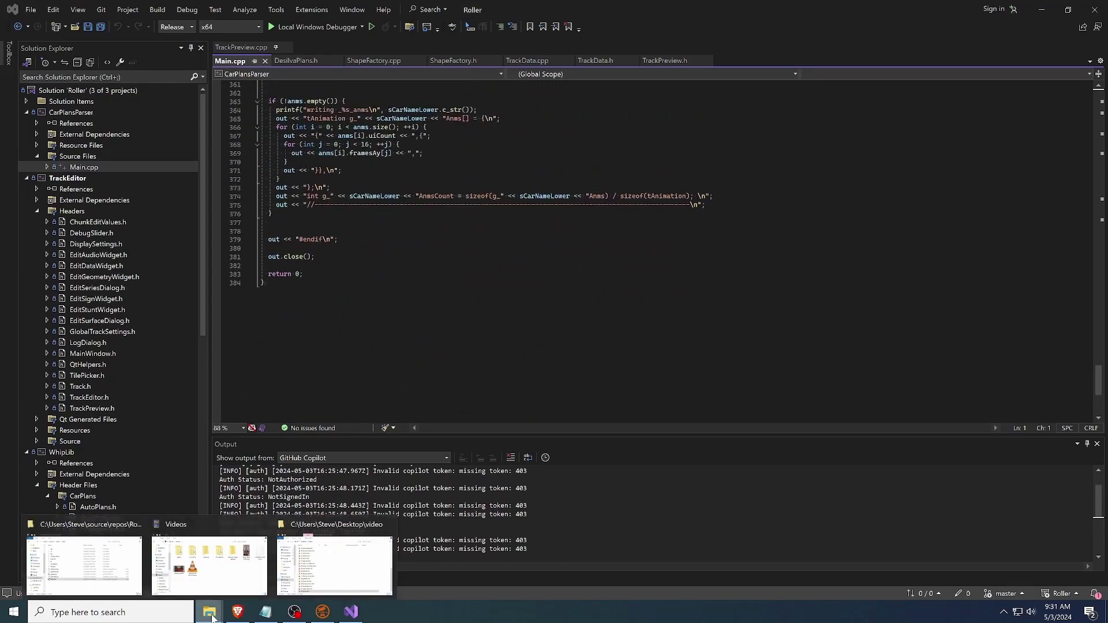
{"action": "left_click", "coordinate": [113, 565]}
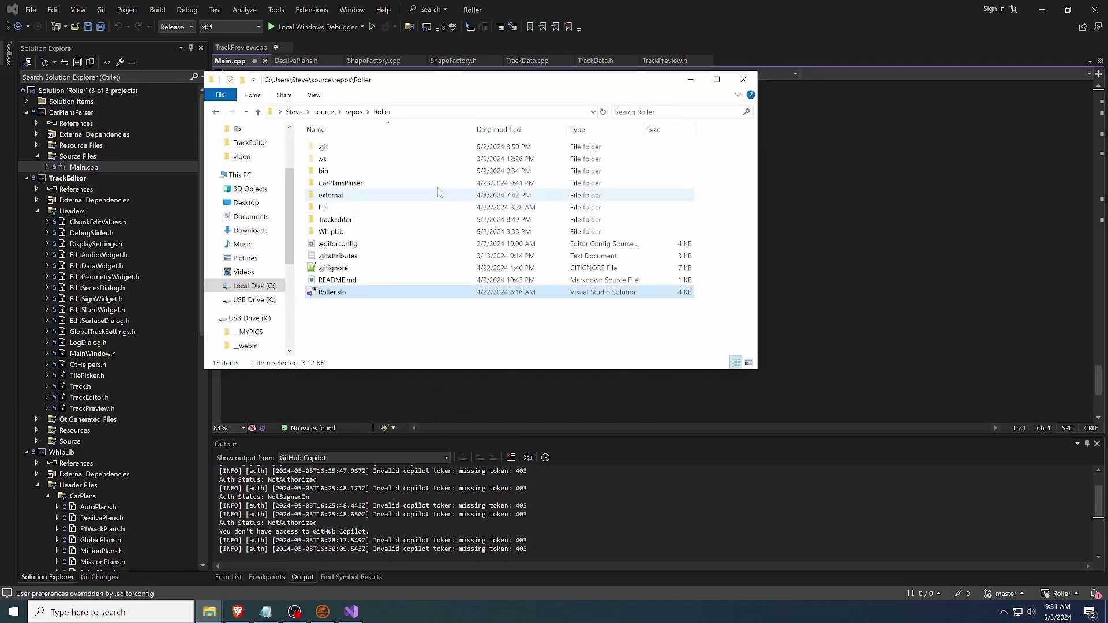
{"action": "double_click", "coordinate": [341, 183]}
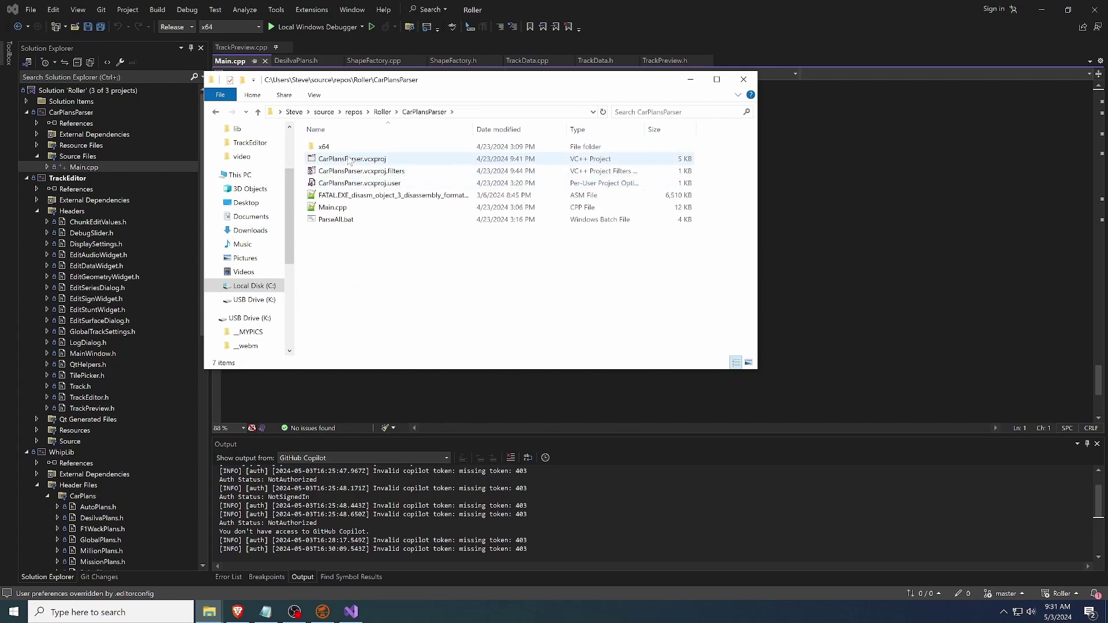